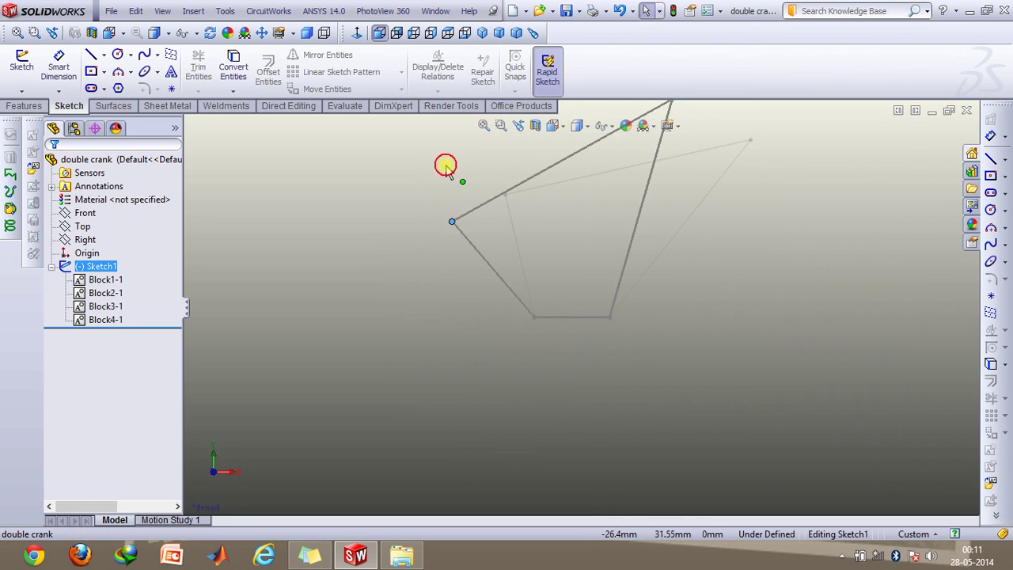
- Close Sketch1 of the dragged double crank linkage and return to part editing
key(ctrl+b)
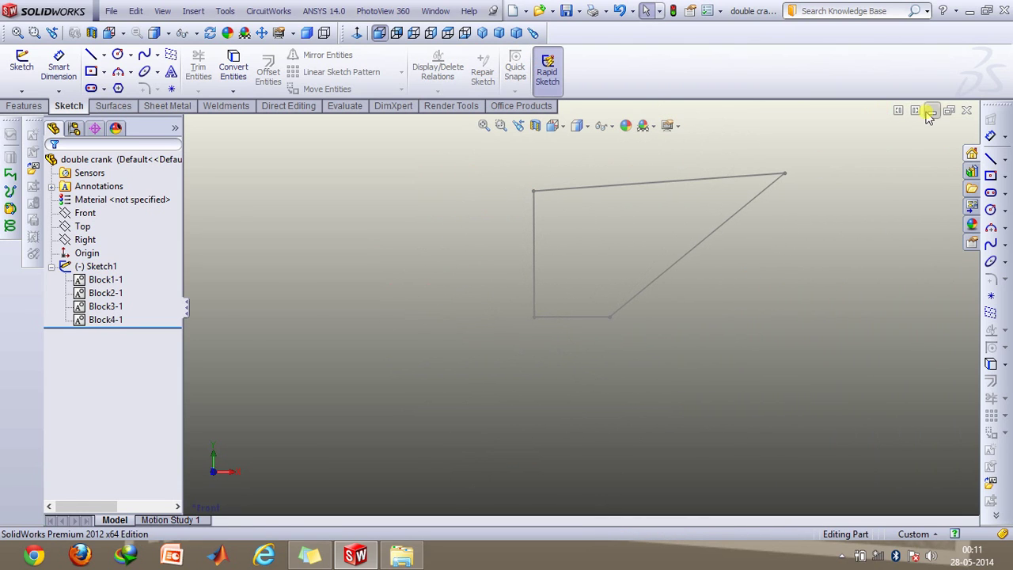
- Minimise the double crank window and create a new part document
click(931, 111)
click(115, 10)
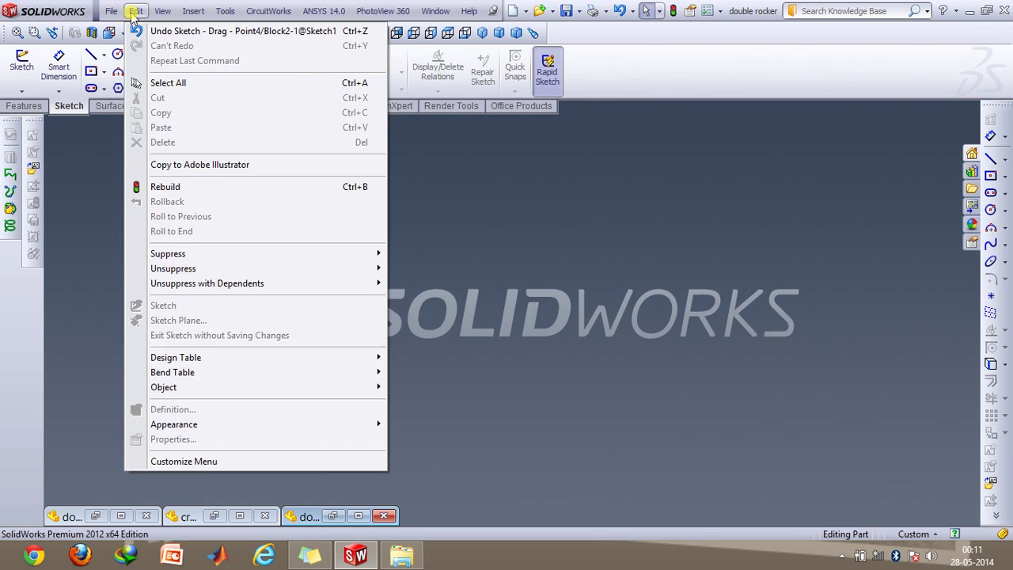
click(111, 11)
click(111, 10)
click(139, 22)
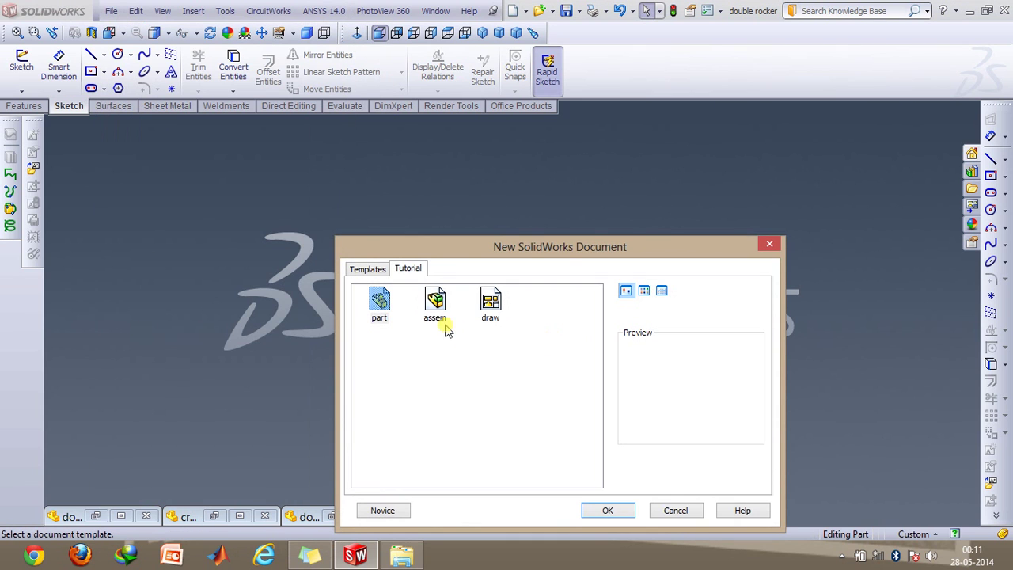
click(599, 511)
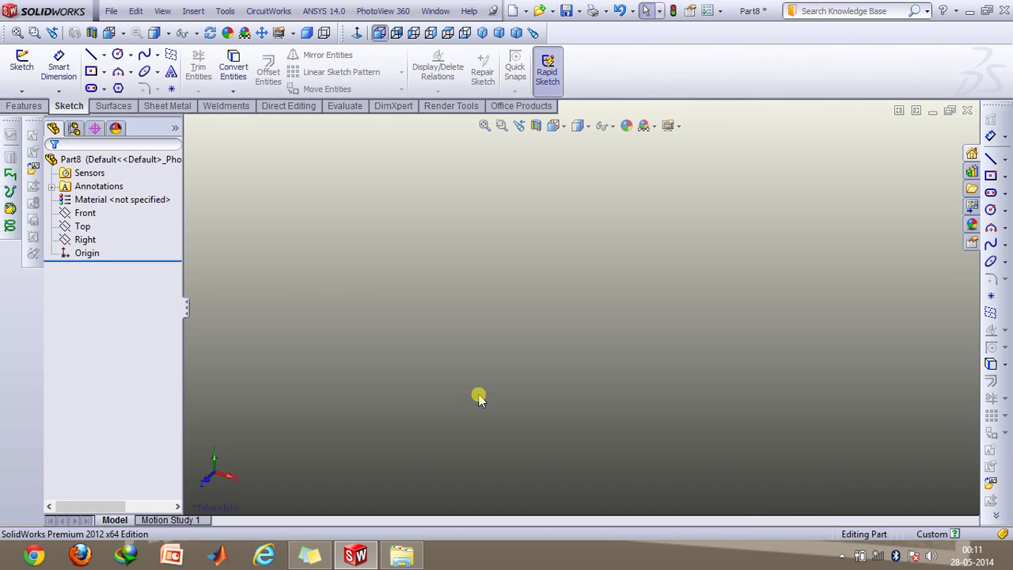
- Sketch a closed four-line quadrilateral on the Front plane
click(82, 212)
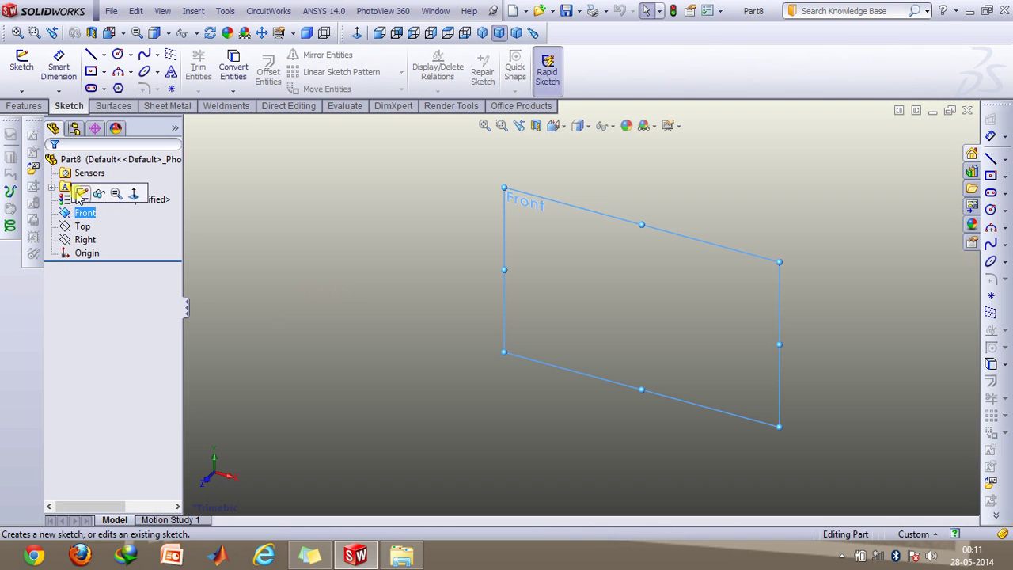
click(65, 195)
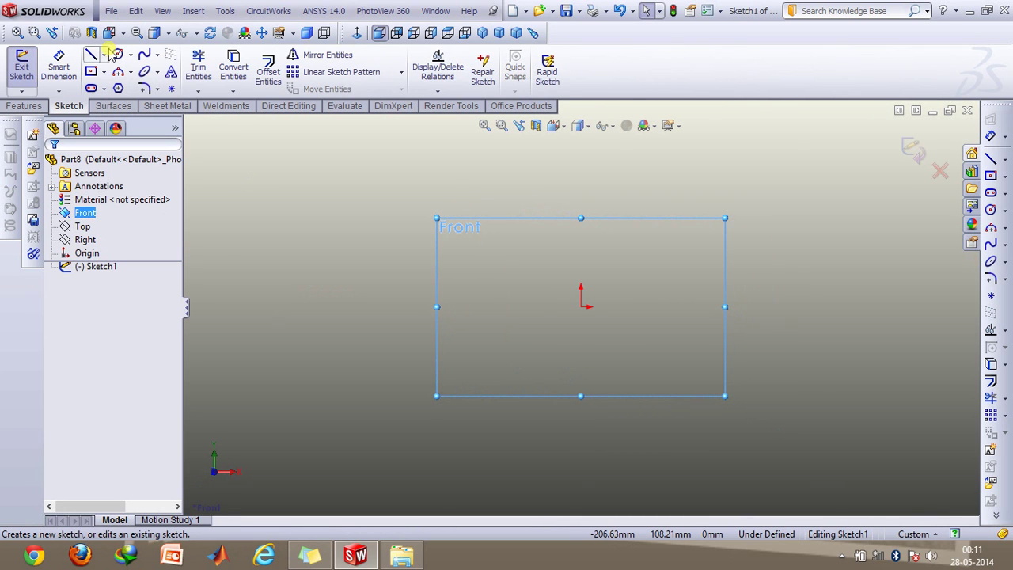
click(118, 73)
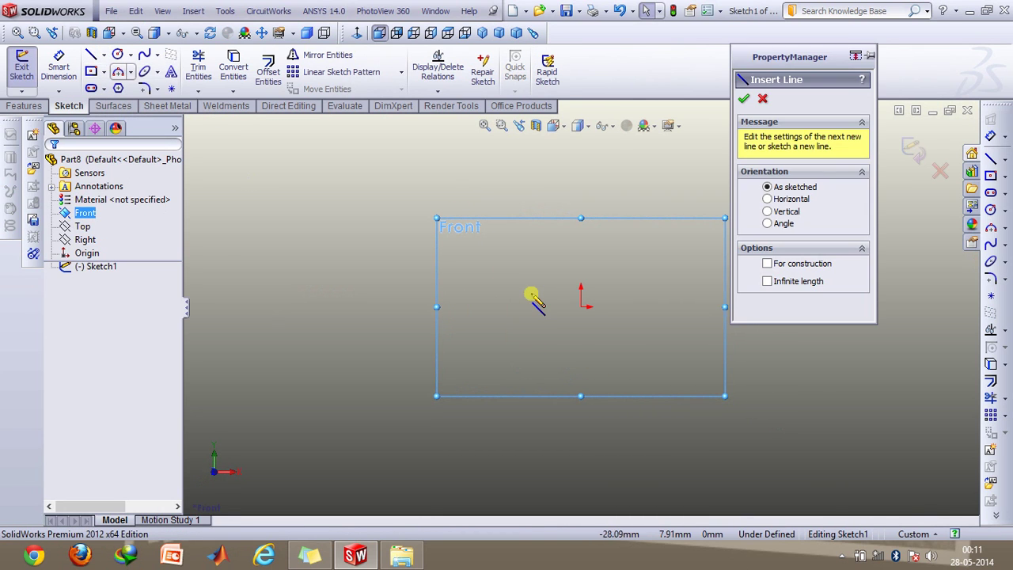
click(525, 357)
click(666, 356)
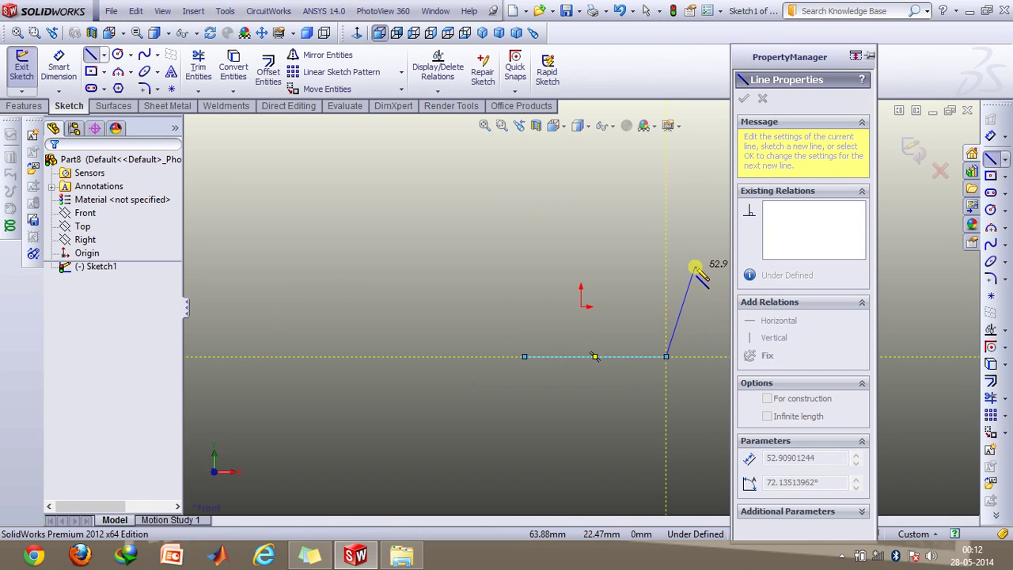
click(695, 266)
click(456, 208)
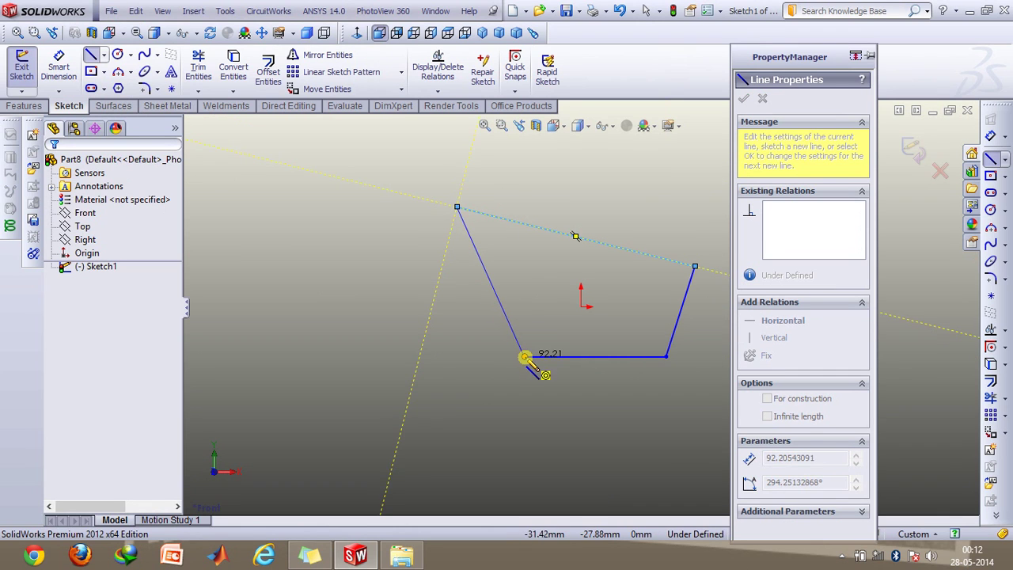
click(525, 356)
key(Escape)
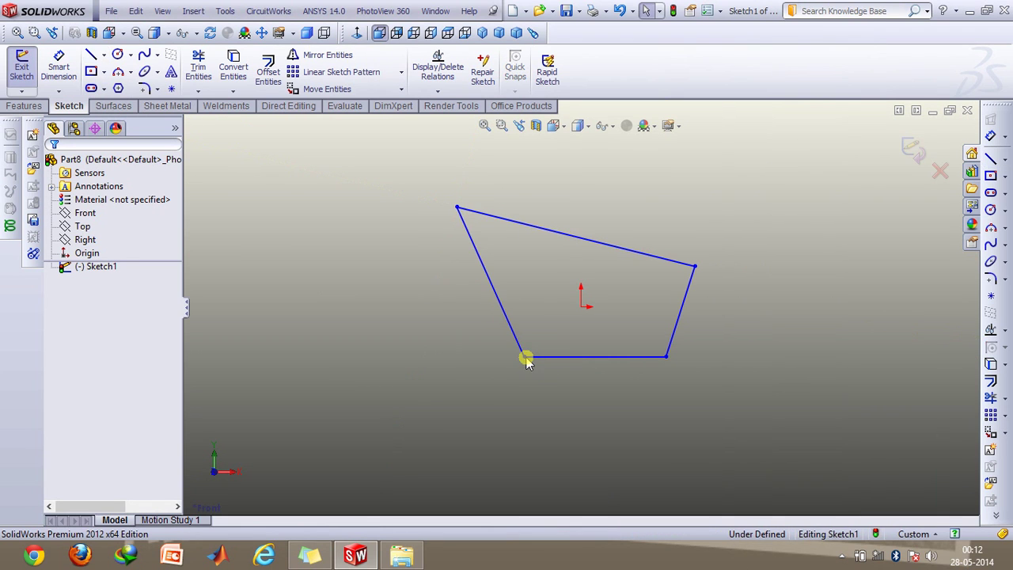
- Dimension the bottom side at 30 mm and the top slanted side at 120 mm
click(58, 68)
click(551, 360)
click(554, 406)
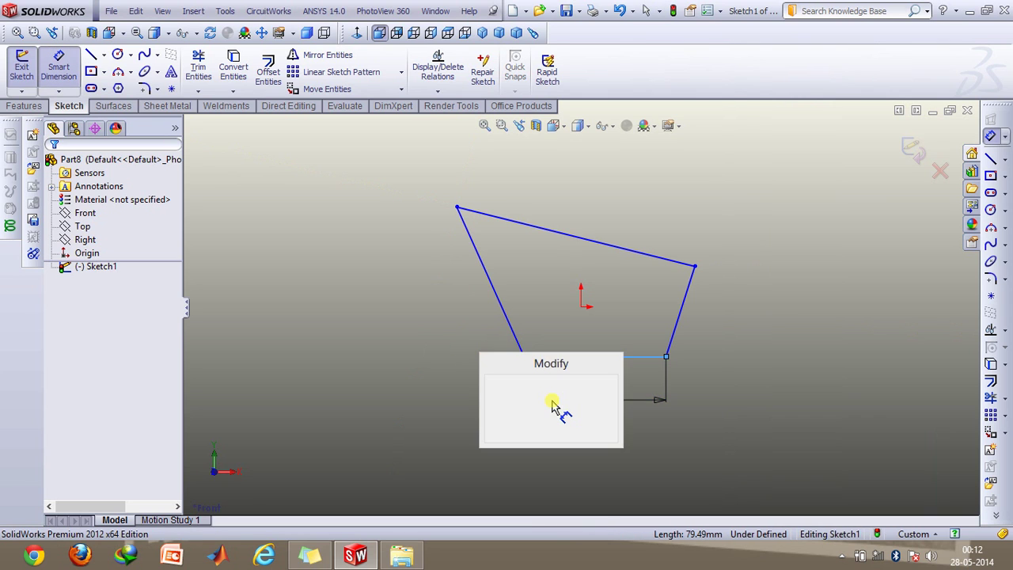
text(30)
key(Return)
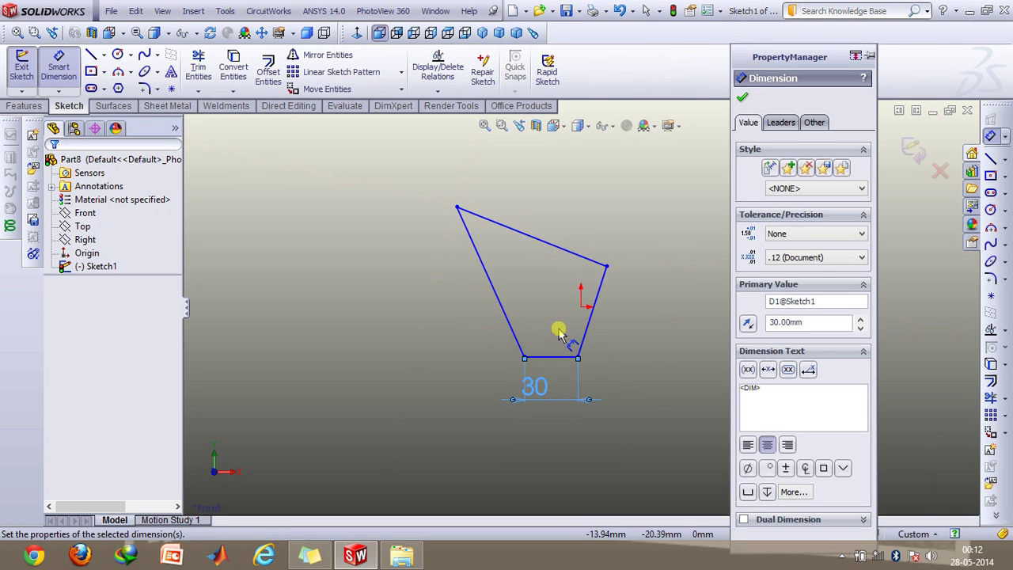
click(598, 260)
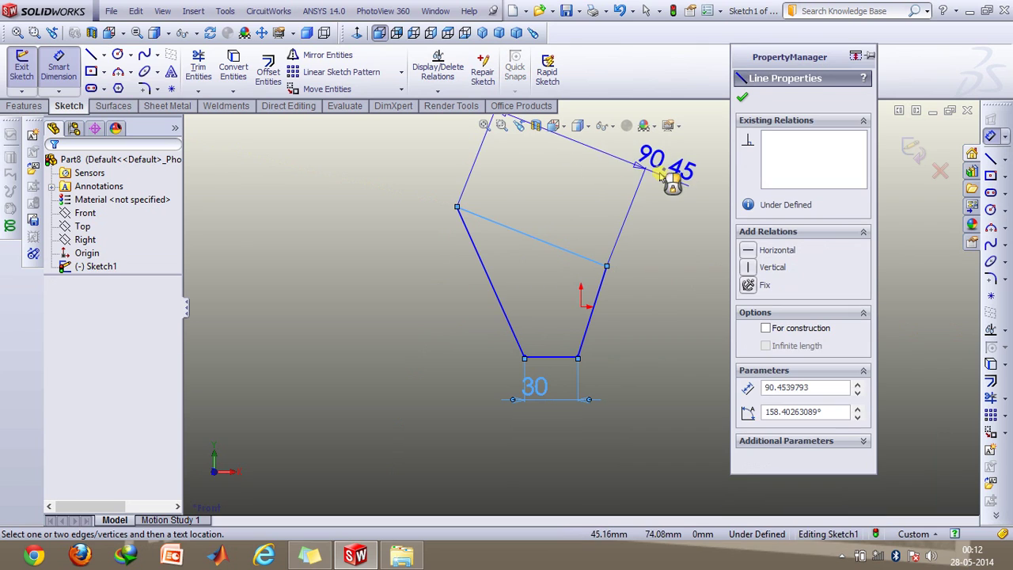
click(666, 195)
text(120)
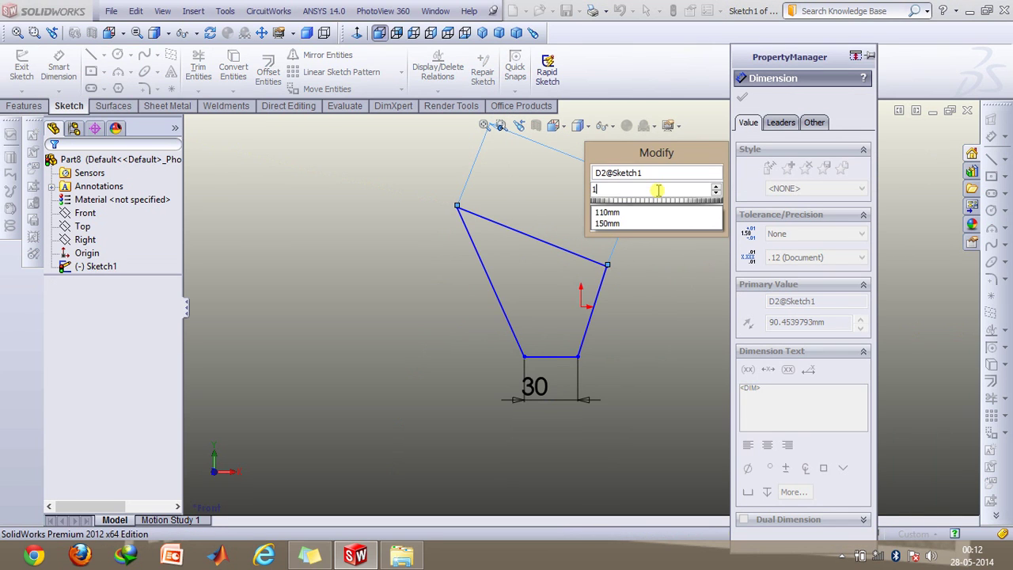
key(Return)
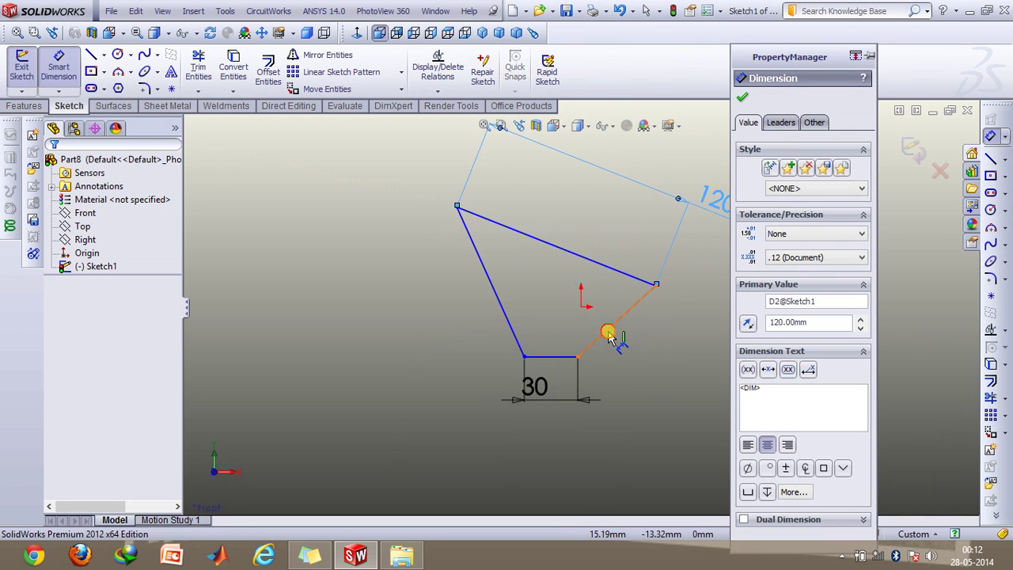
- Dimension the right side at 80 mm and the left side at 120 mm
click(606, 334)
click(699, 388)
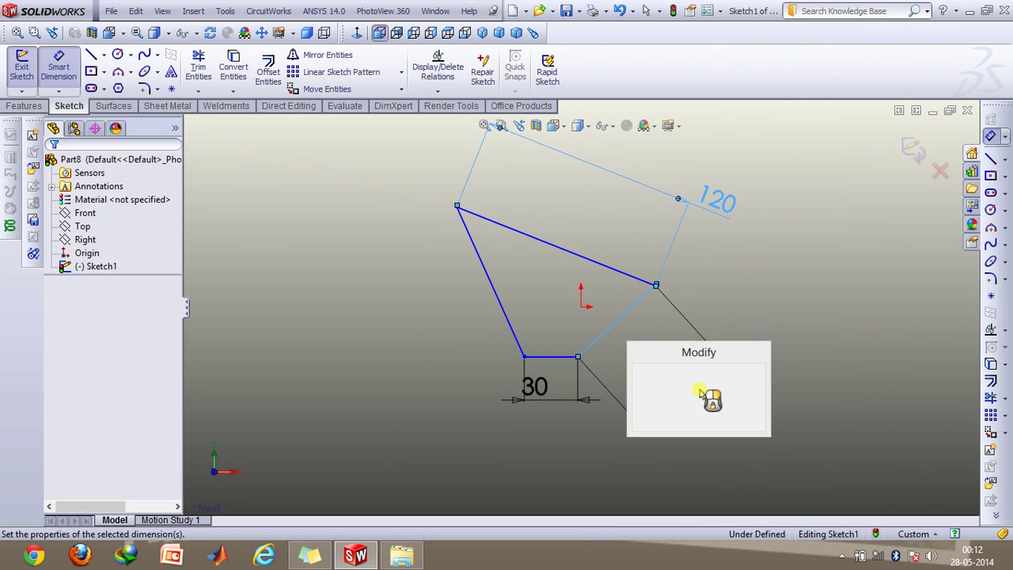
text(80)
key(Return)
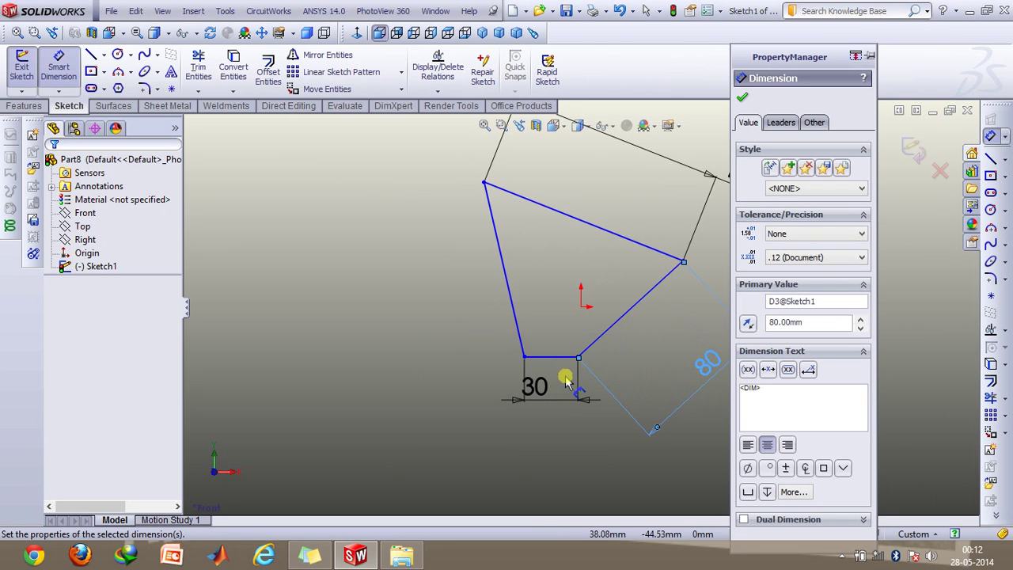
click(511, 315)
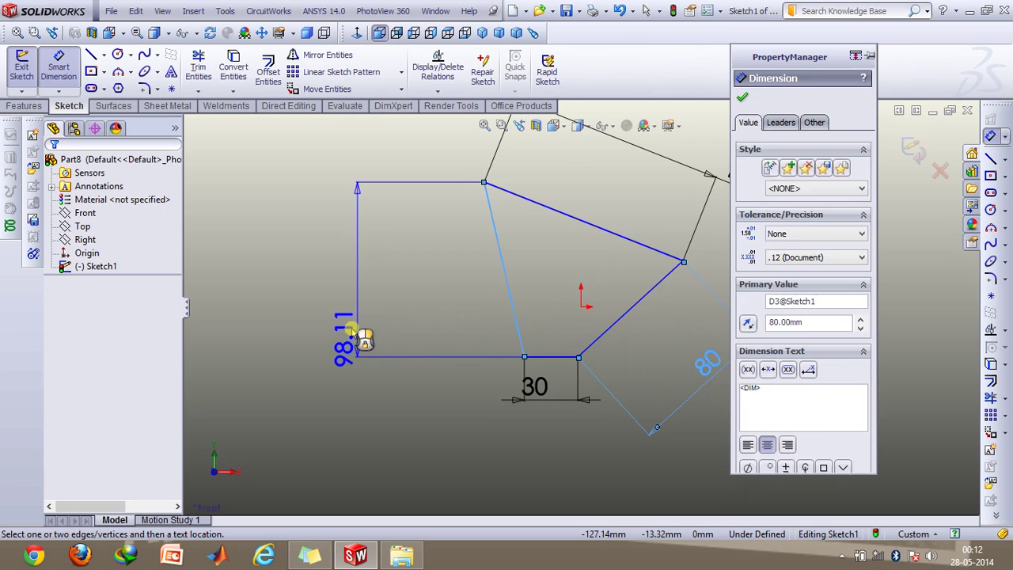
click(403, 373)
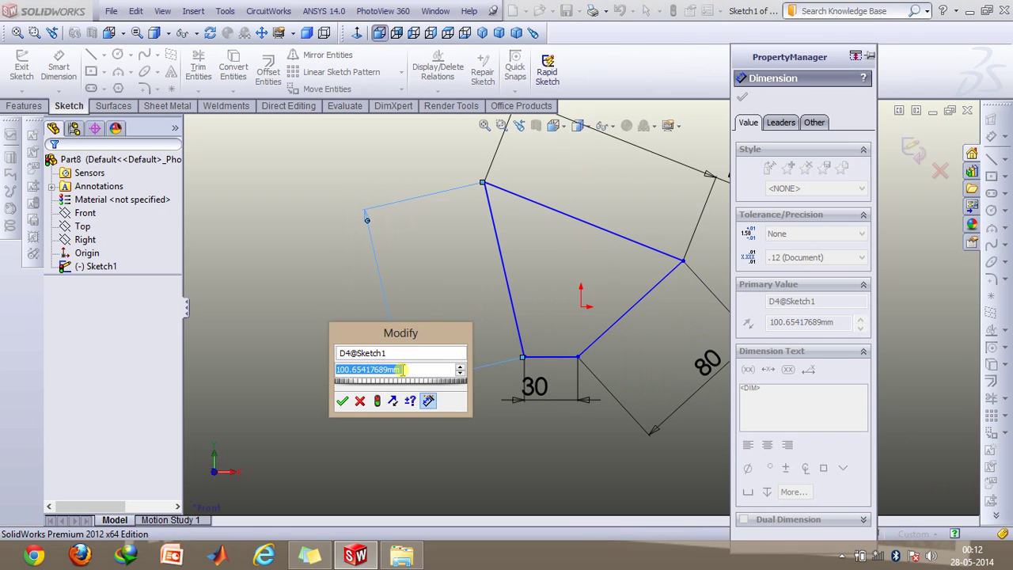
text(10)
key(Escape)
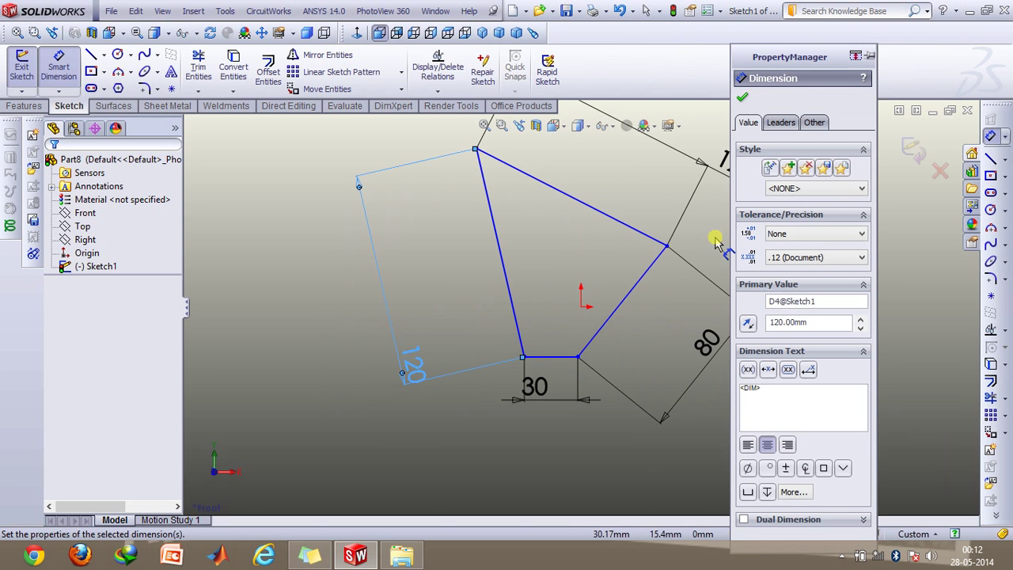
click(746, 94)
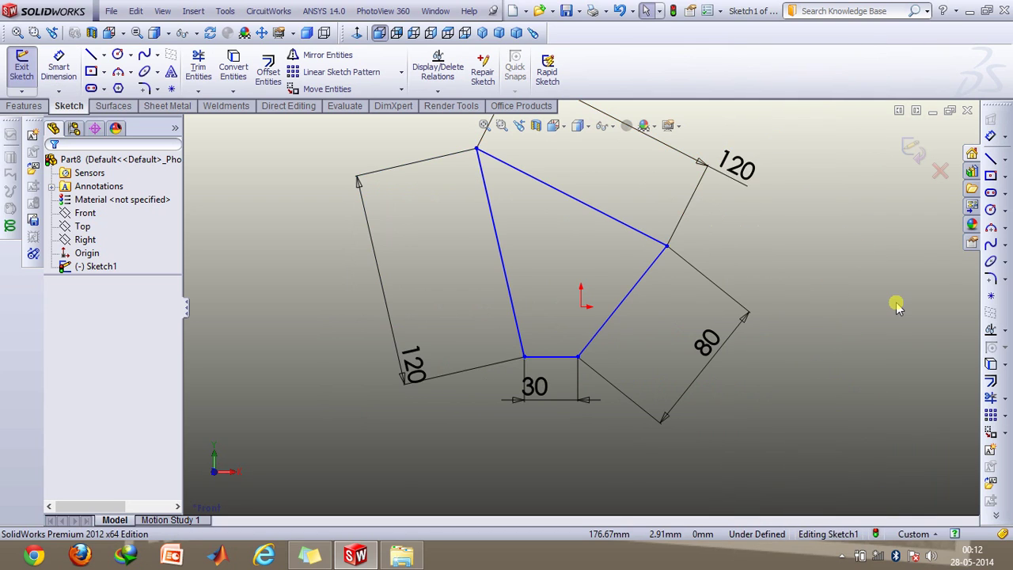
key(ctrl+Down)
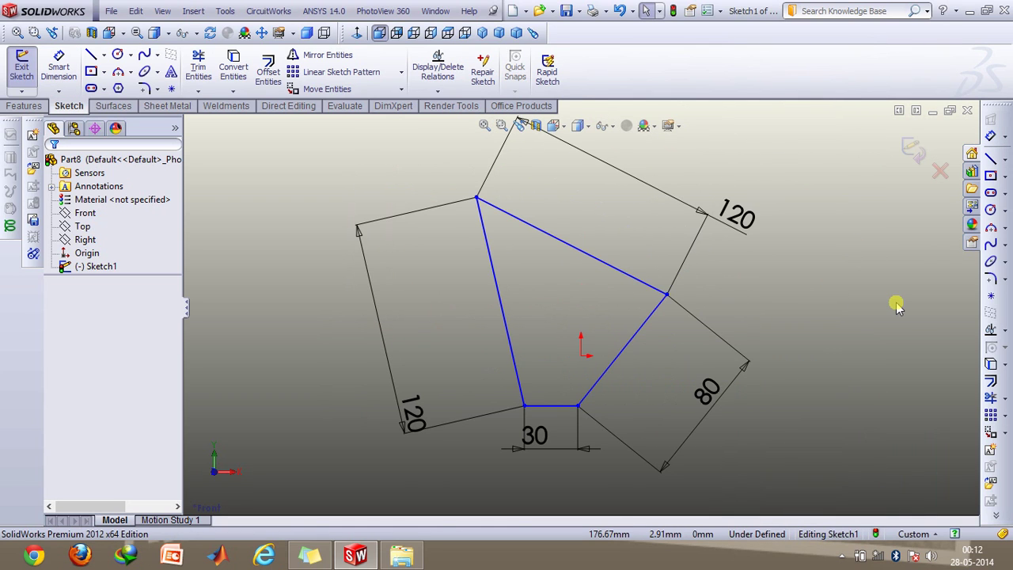
- Make the lower-right line and the top line into two separate blocks
key(ctrl+b)
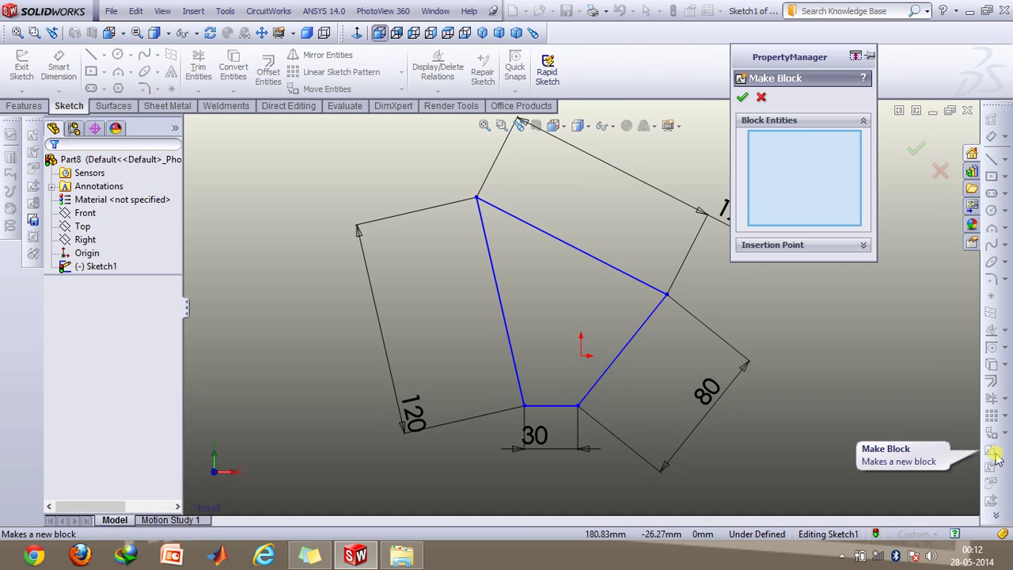
click(637, 325)
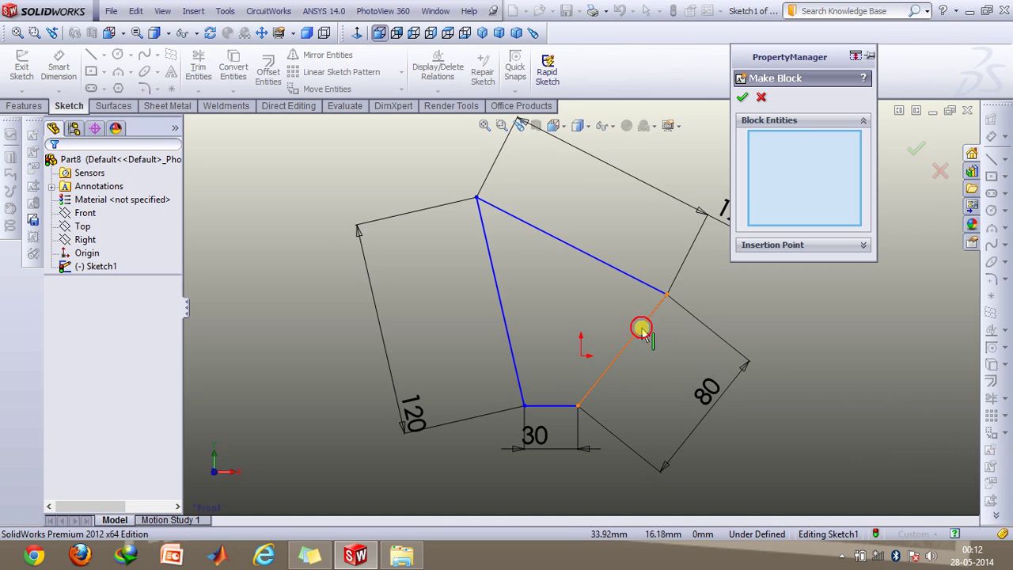
click(621, 270)
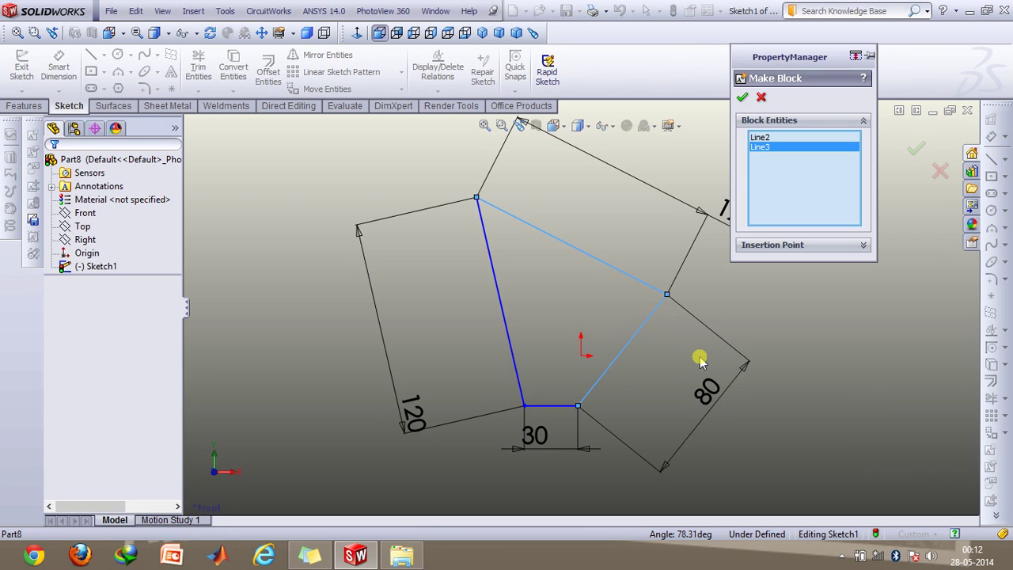
click(643, 289)
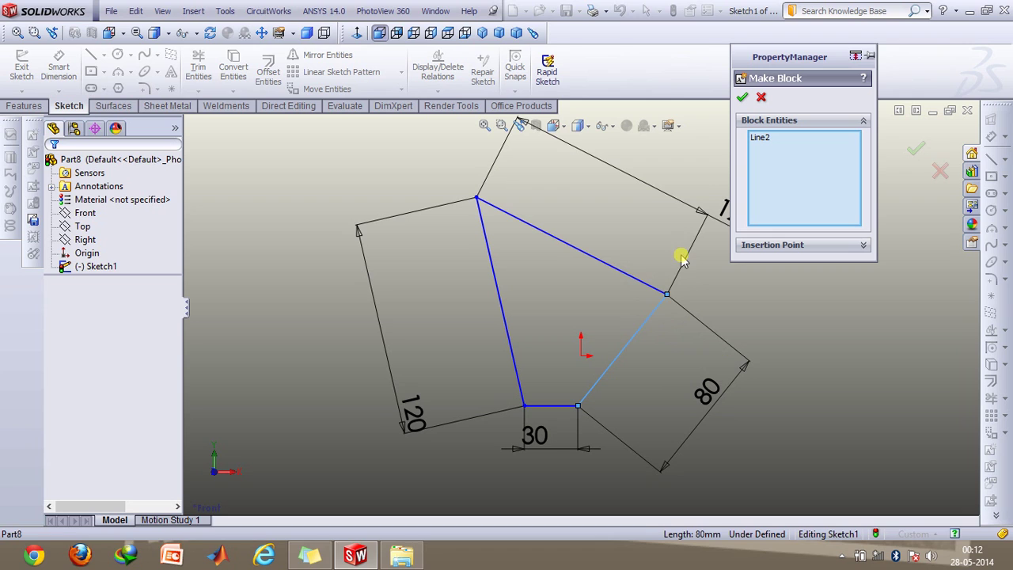
click(742, 98)
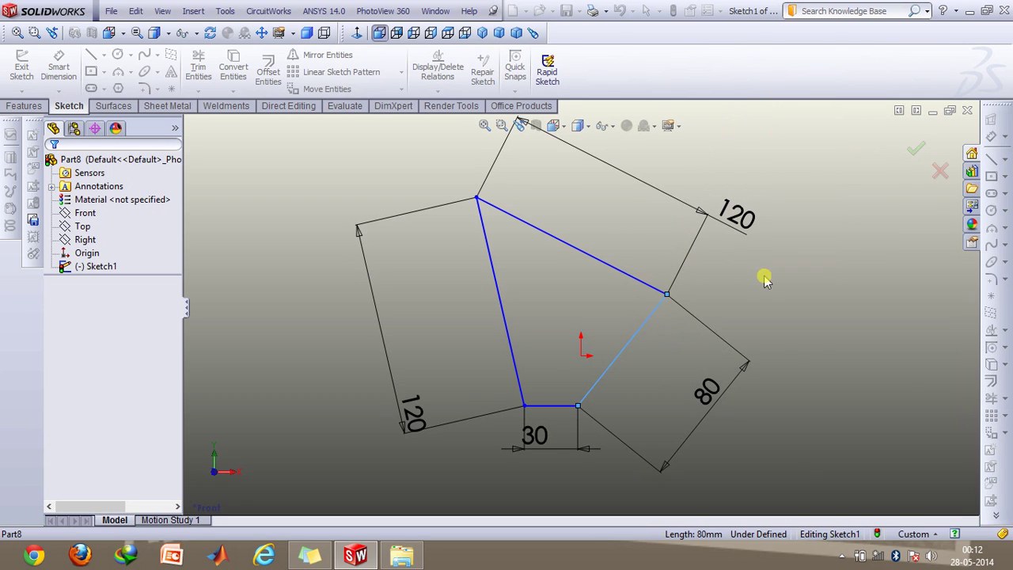
click(990, 452)
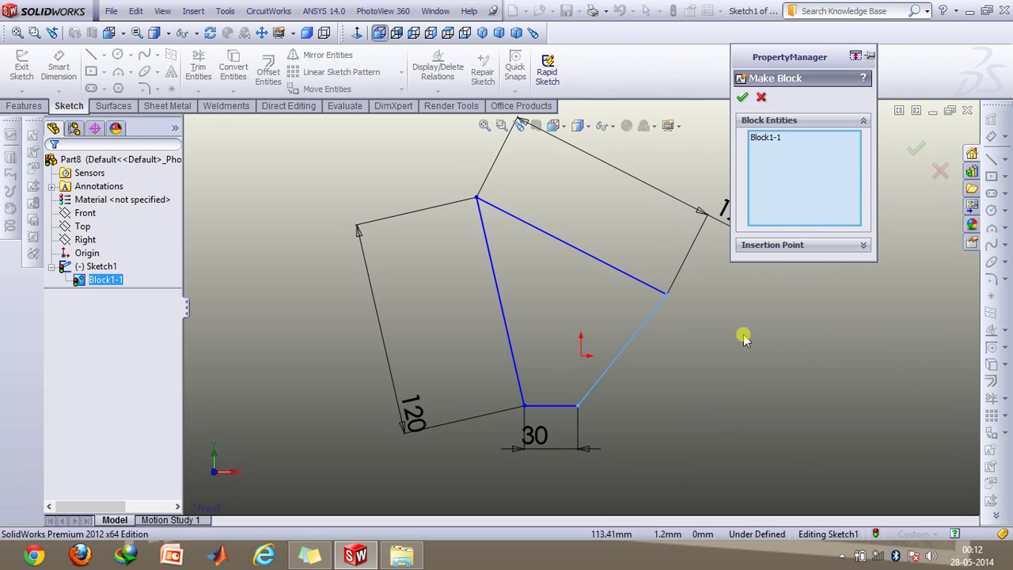
right_click(760, 149)
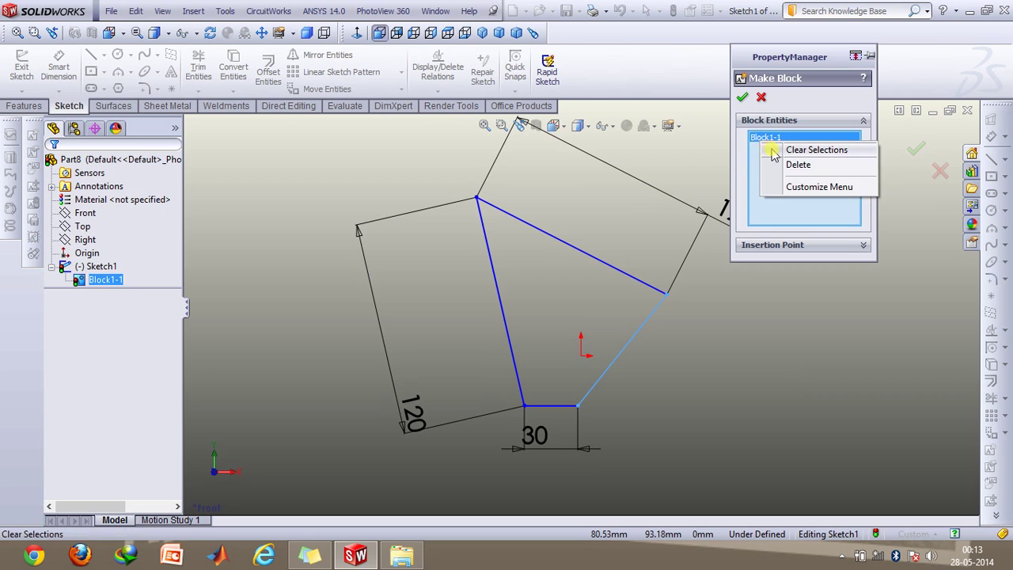
click(802, 150)
click(606, 269)
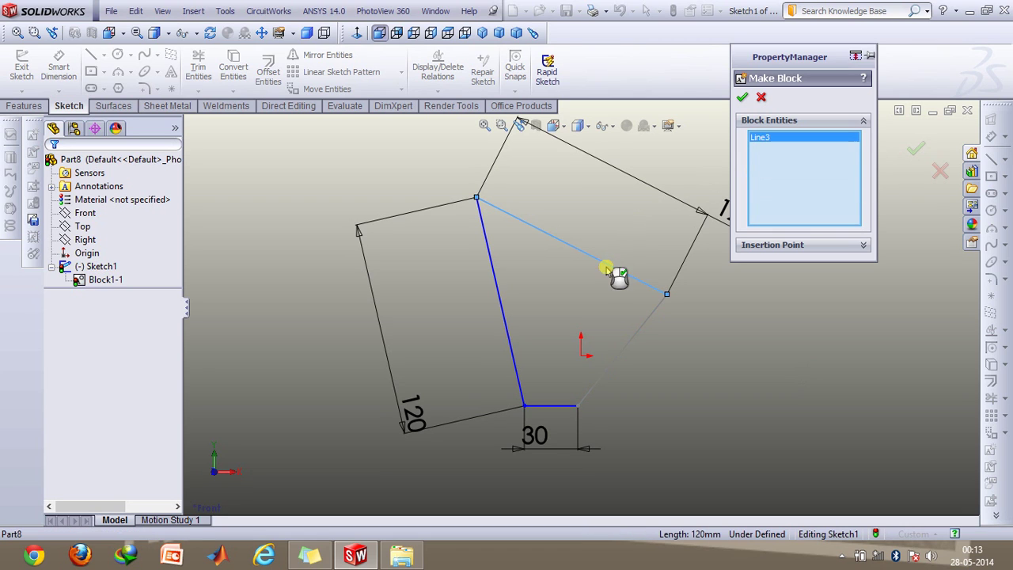
click(744, 98)
- Make the left line and the bottom 30 mm line into their own blocks
click(990, 452)
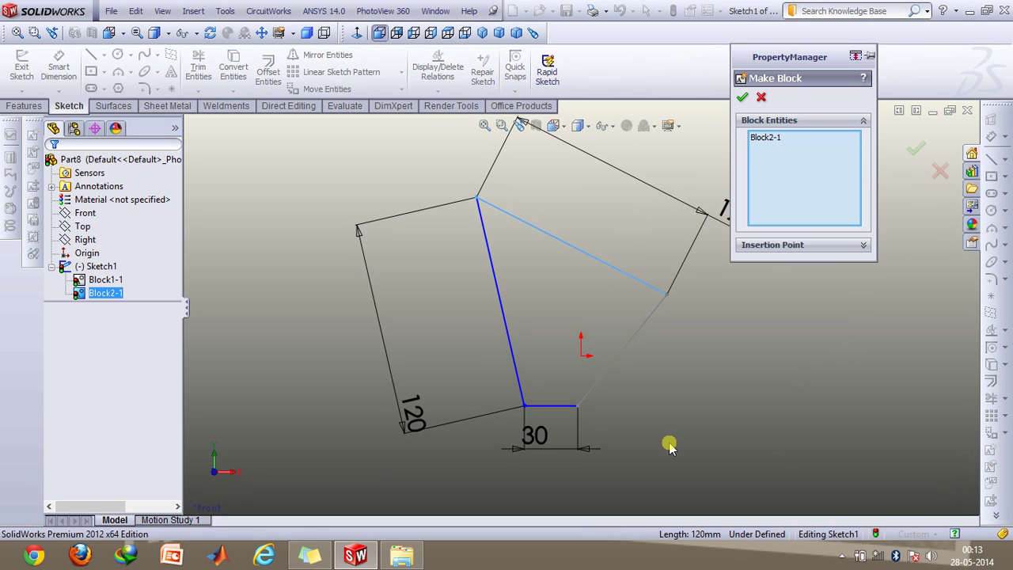
click(503, 354)
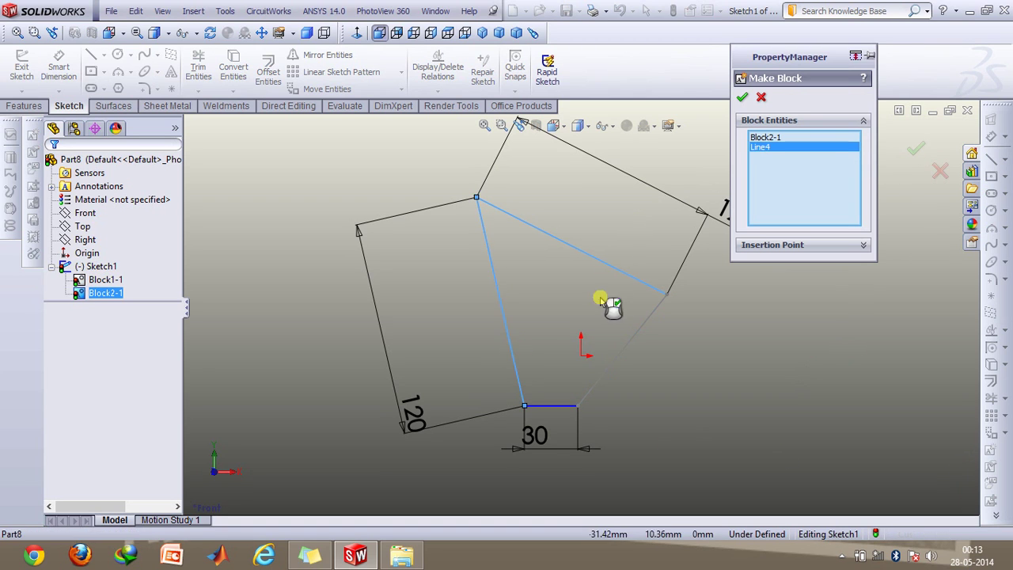
right_click(766, 139)
click(823, 158)
click(744, 97)
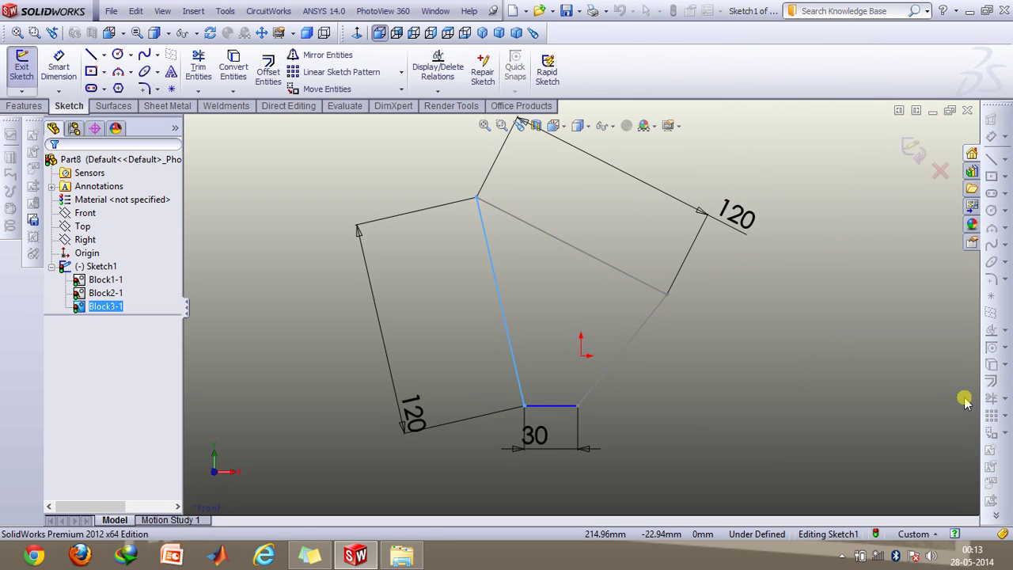
click(990, 452)
click(561, 427)
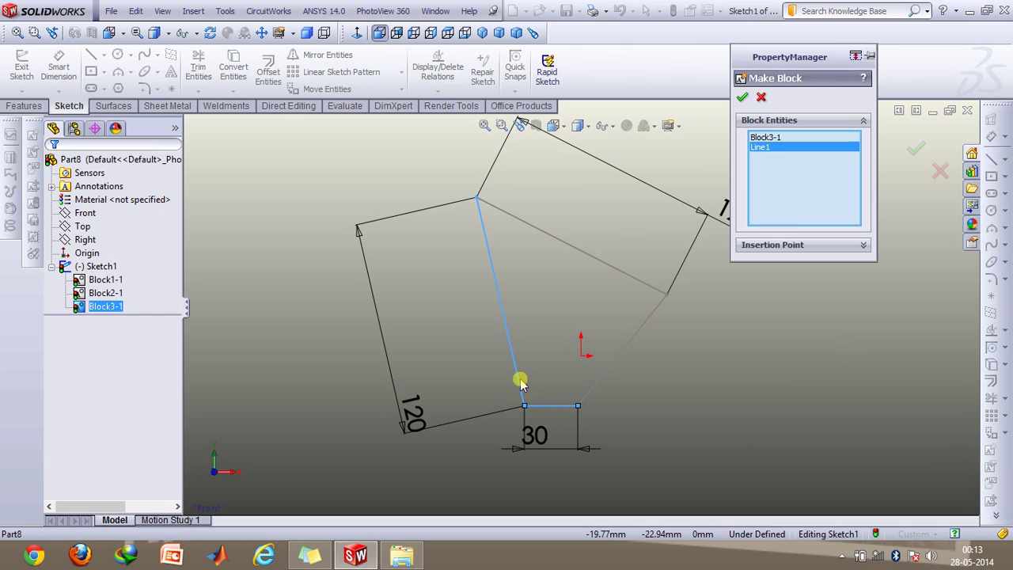
right_click(780, 137)
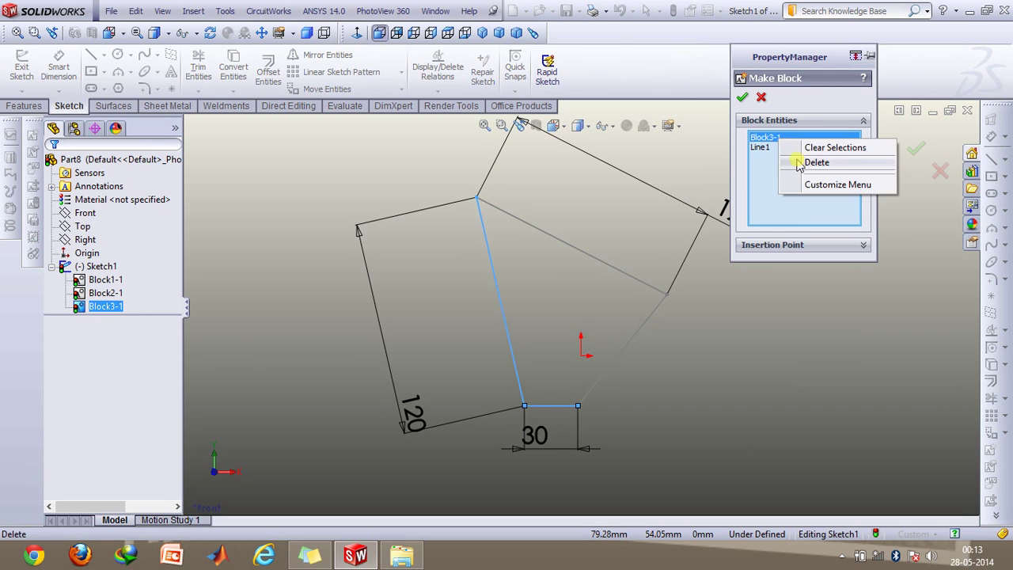
click(814, 161)
click(744, 96)
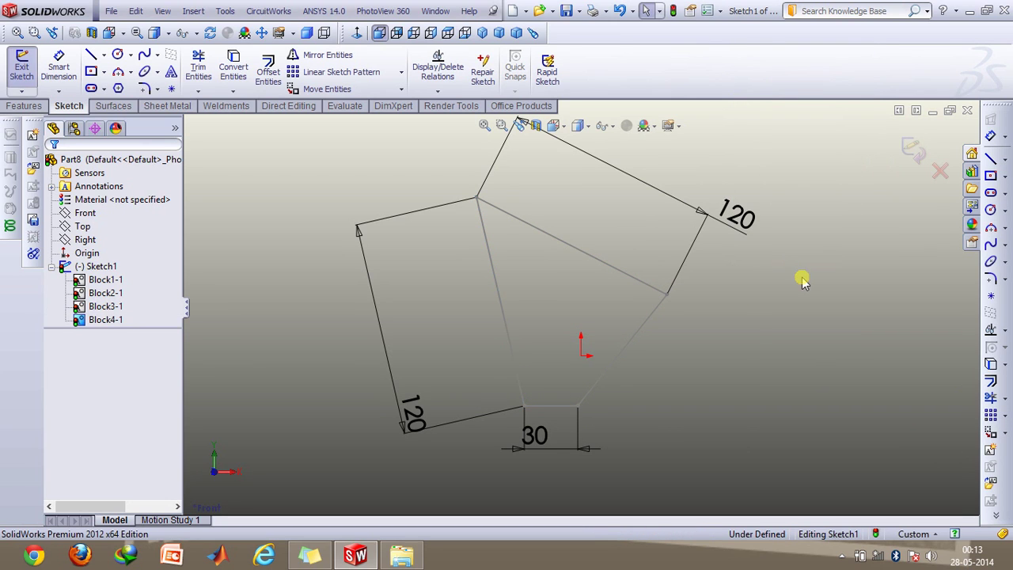
- Delete the 30 mm dimension and both 120 mm dimensions
click(559, 440)
key(Delete)
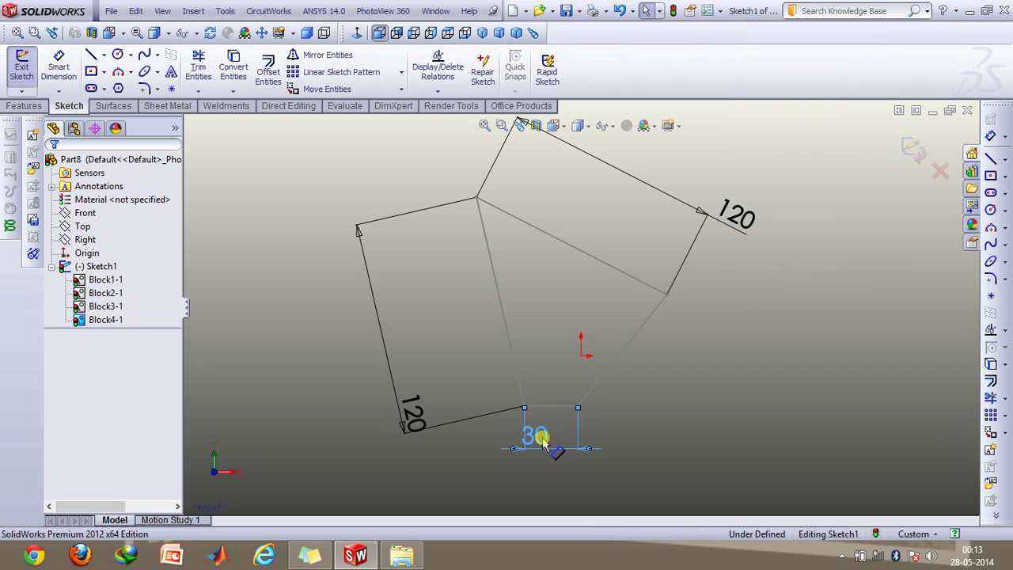
click(414, 418)
key(Delete)
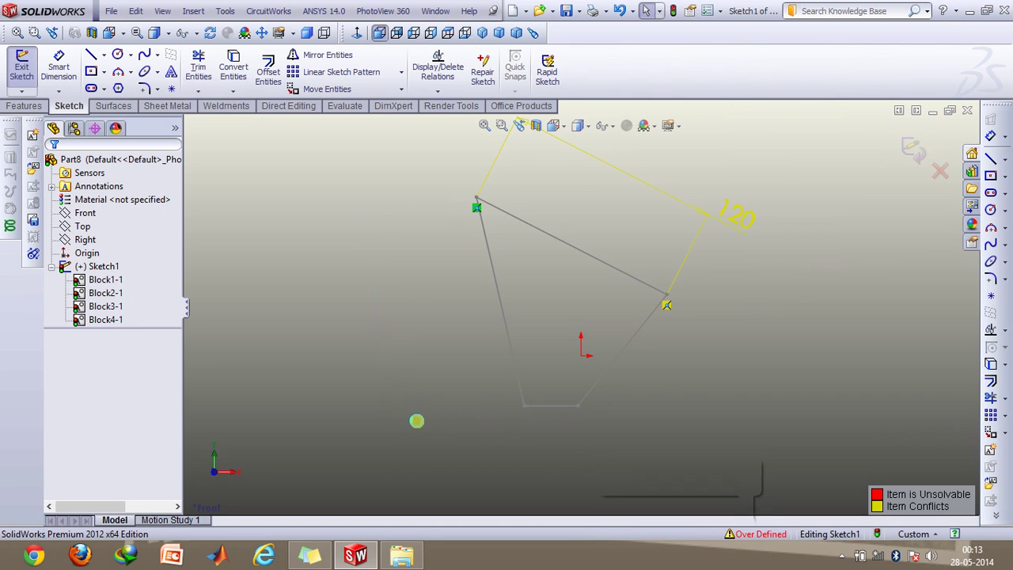
click(738, 217)
key(Delete)
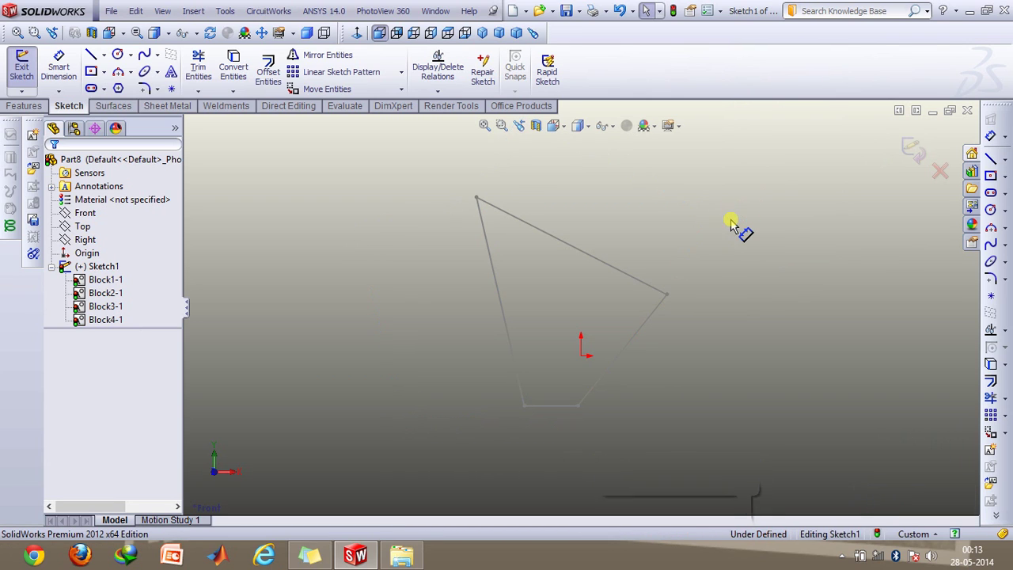
- Add a relation to the bottom 30 mm ground link
click(439, 90)
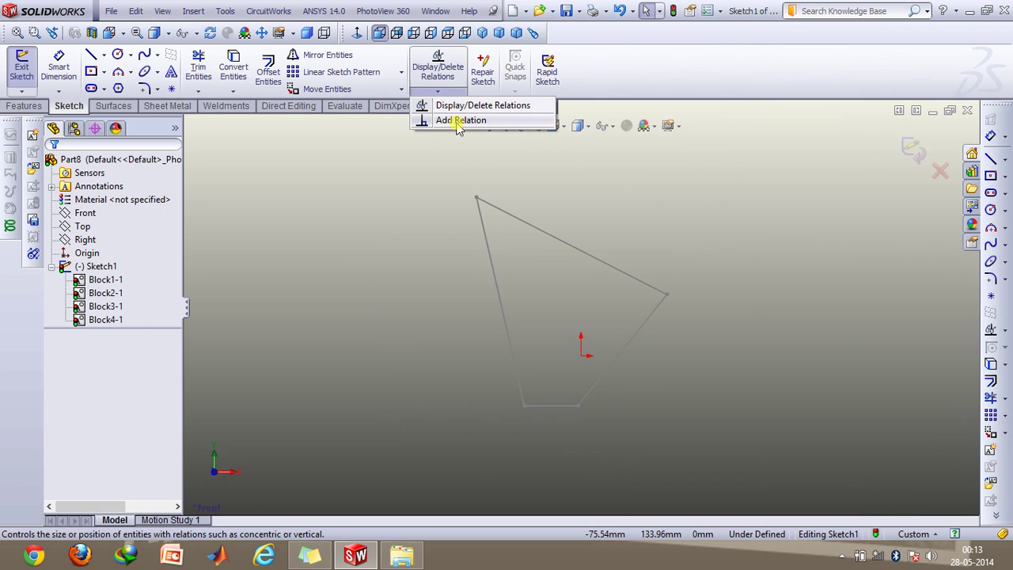
click(452, 124)
click(551, 406)
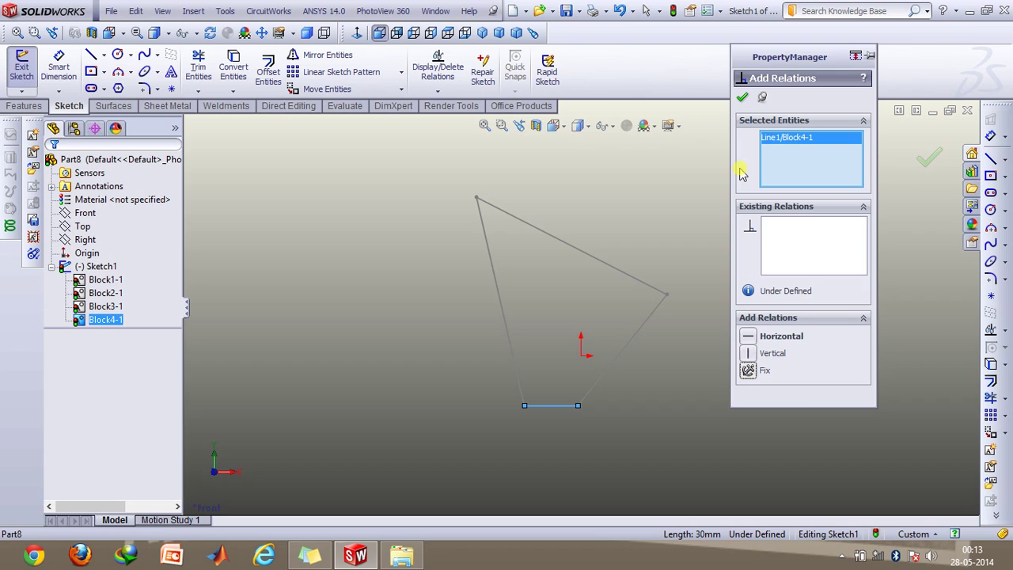
click(745, 96)
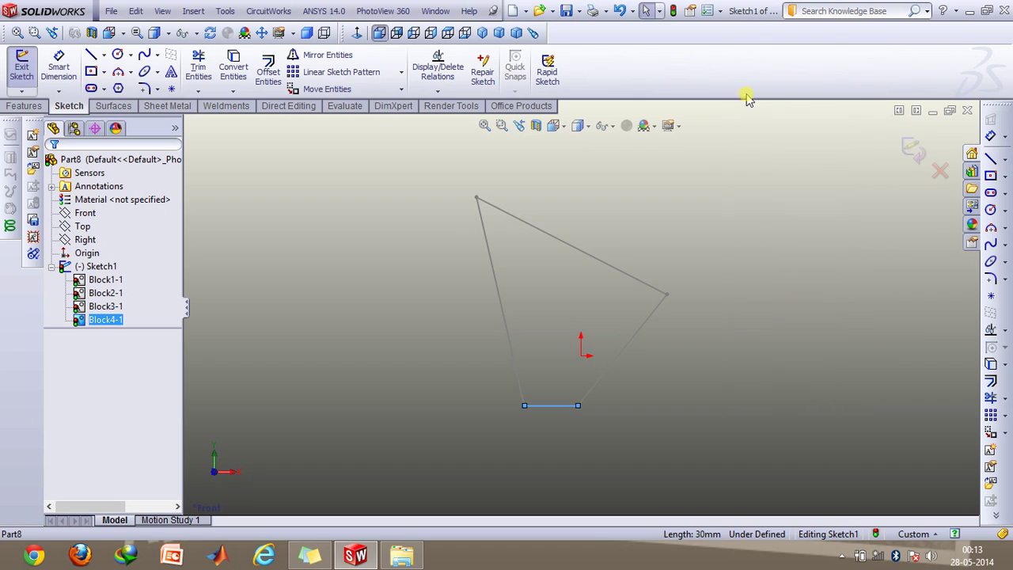
- Exit the sketch, drag the right joint to swing the linkage, and pick both side links
click(910, 148)
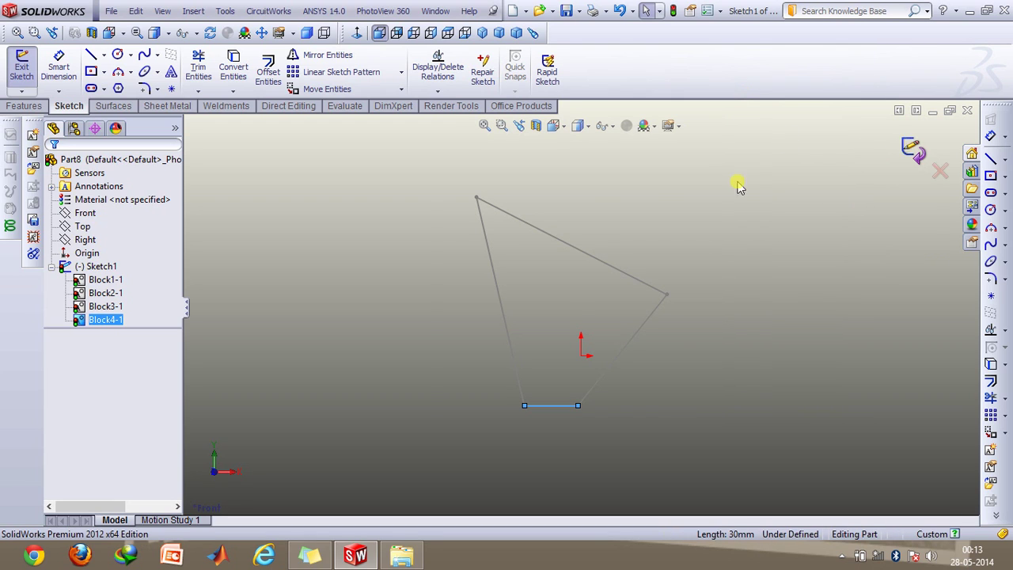
click(473, 179)
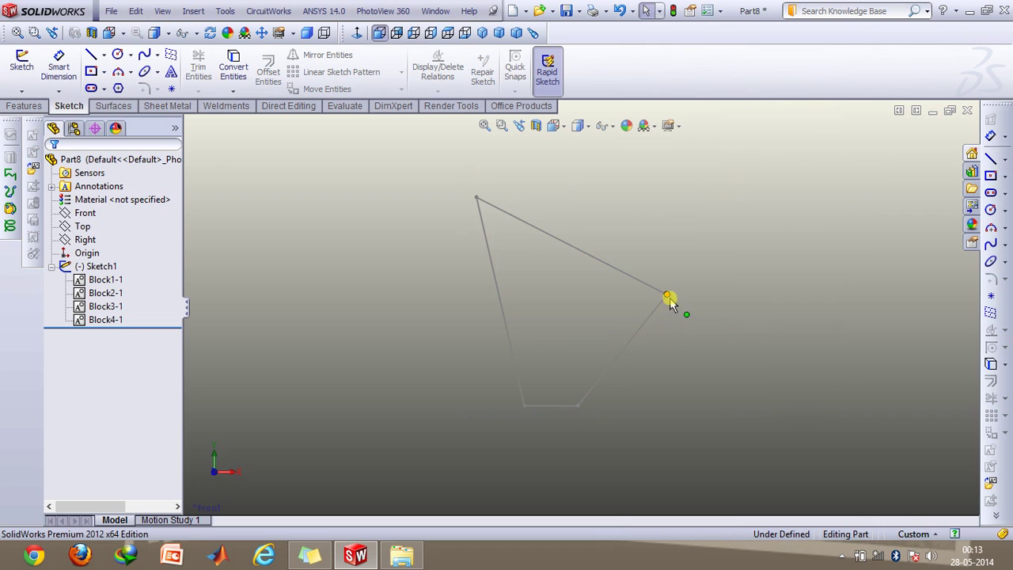
mouse_move(669, 303)
mouse_down()
mouse_move(747, 516)
mouse_move(480, 460)
mouse_move(403, 232)
mouse_move(700, 334)
mouse_move(441, 482)
mouse_move(509, 240)
mouse_move(634, 269)
mouse_move(654, 285)
mouse_up()
click(638, 315)
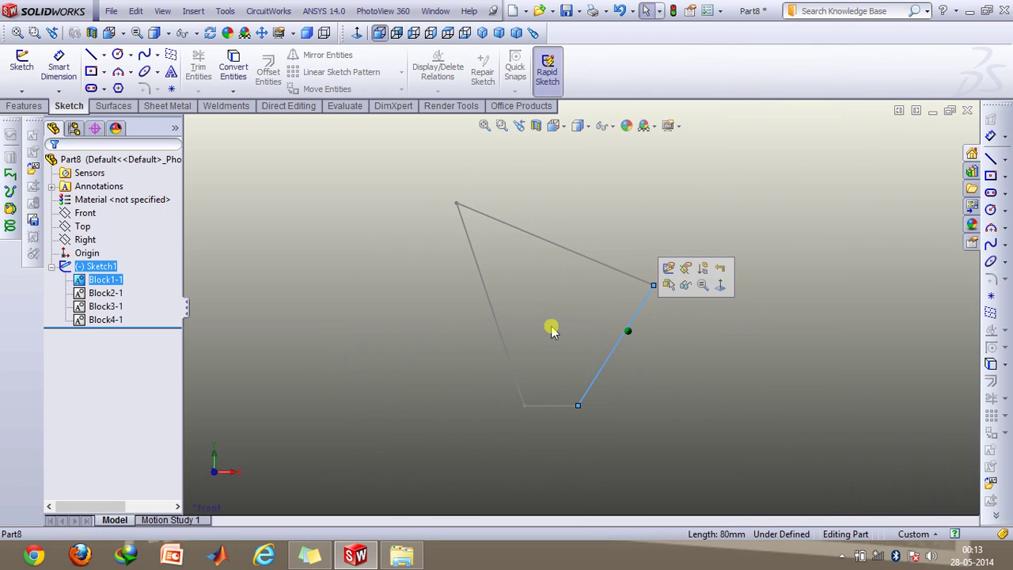
click(497, 329)
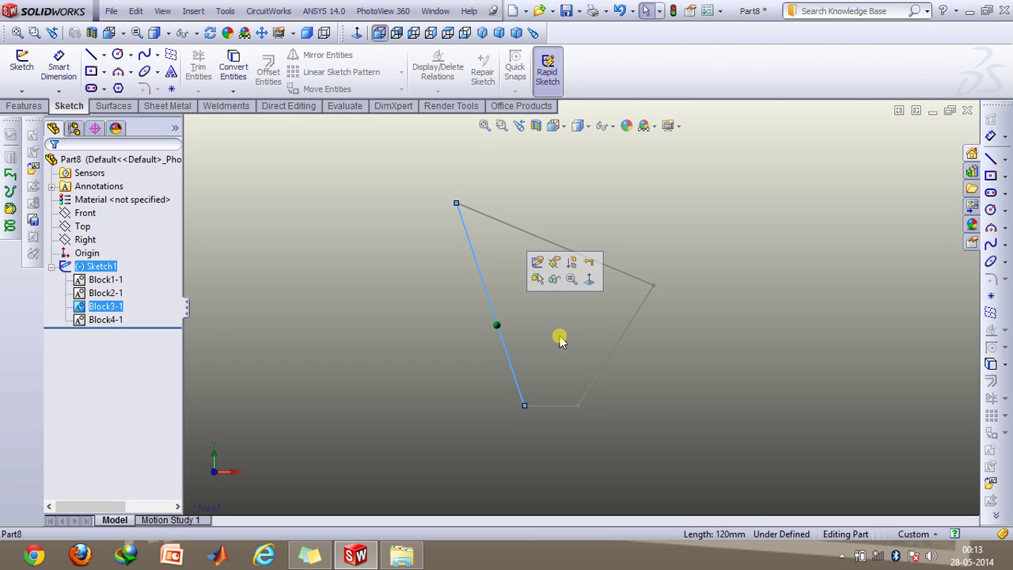
click(652, 332)
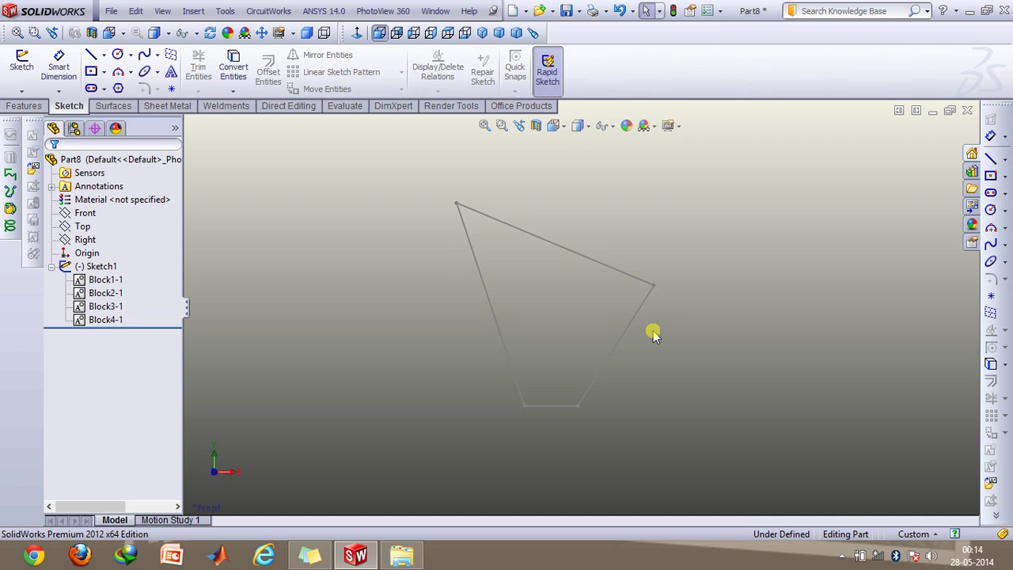
- Highlight the ground, top, left and right links, then drag the upper links leftward
click(539, 406)
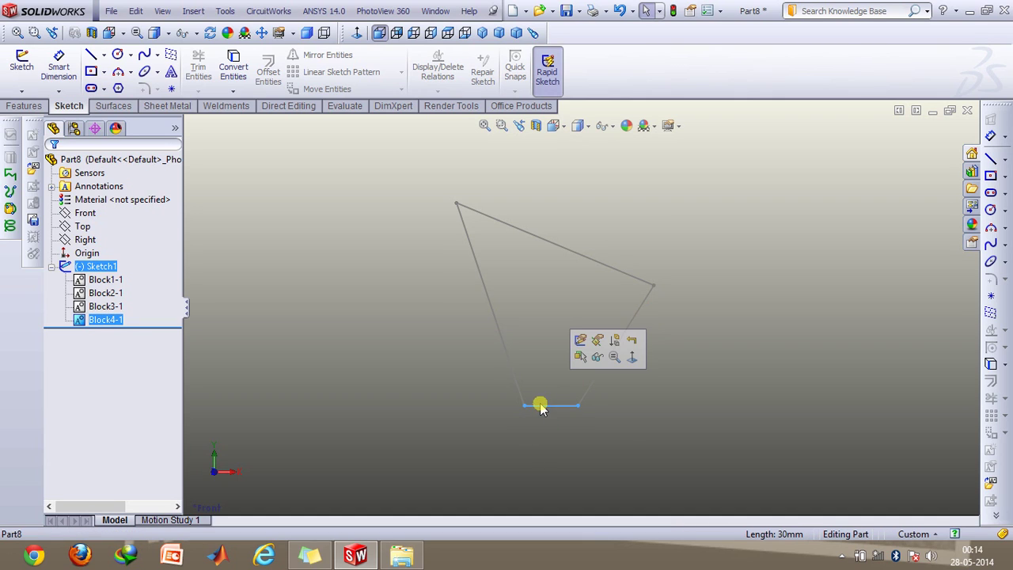
click(625, 434)
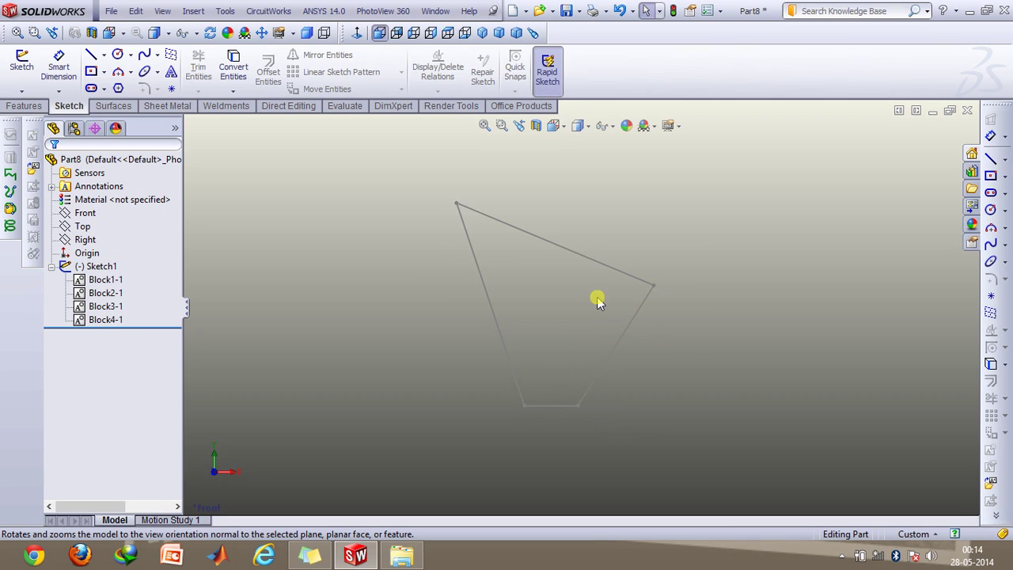
click(552, 408)
click(560, 247)
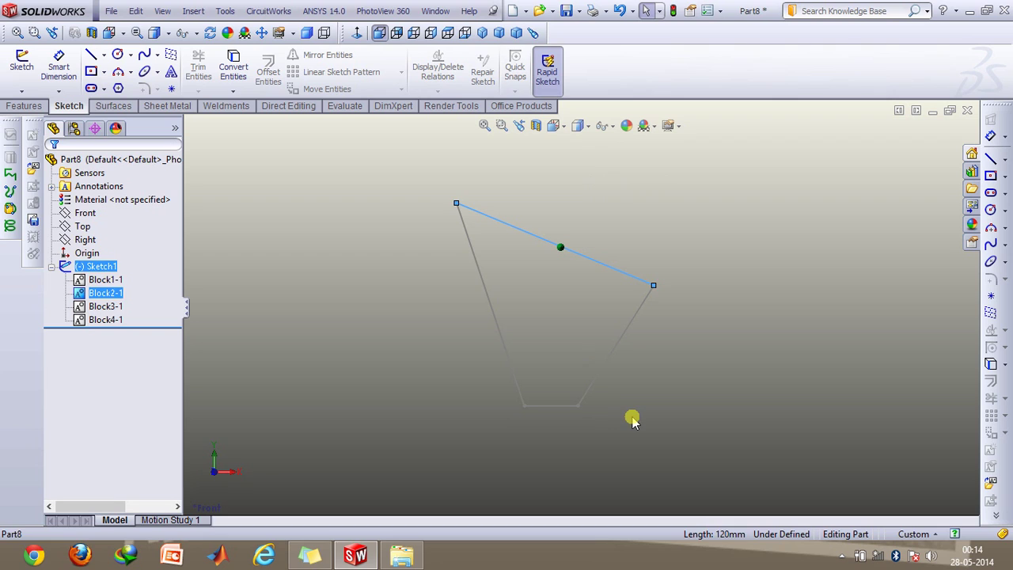
click(616, 414)
click(502, 346)
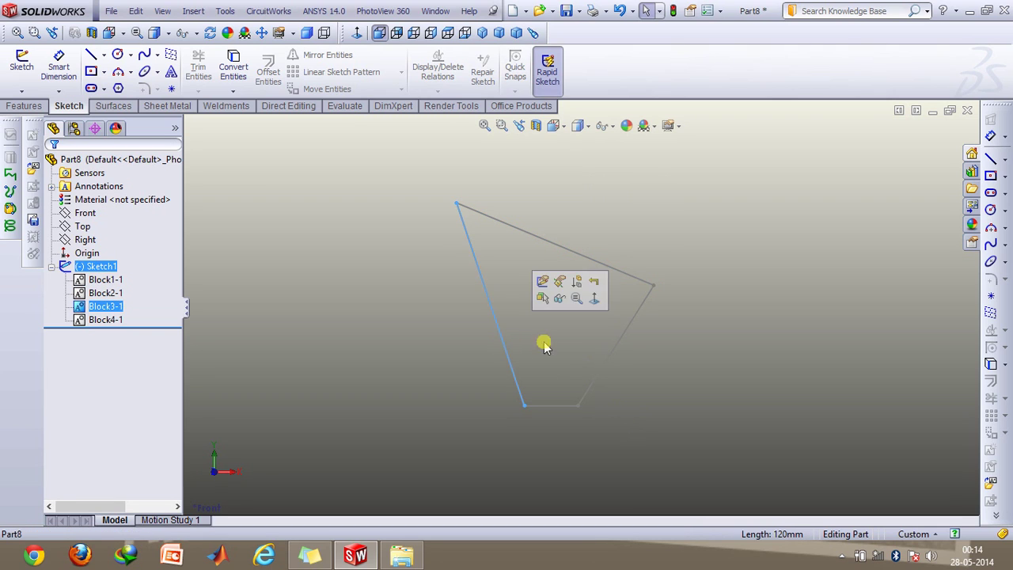
click(614, 349)
click(658, 379)
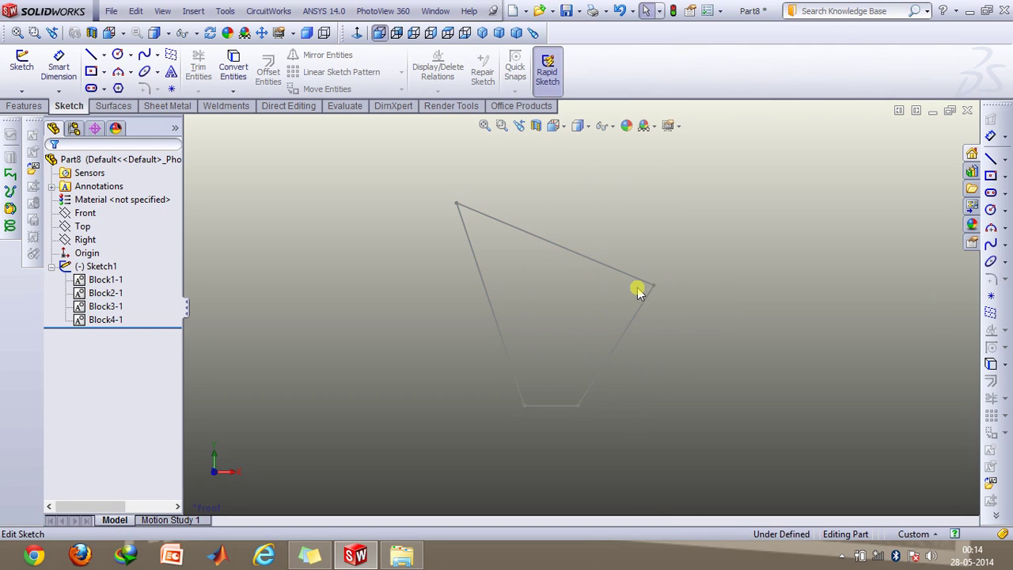
drag(655, 286, 613, 267)
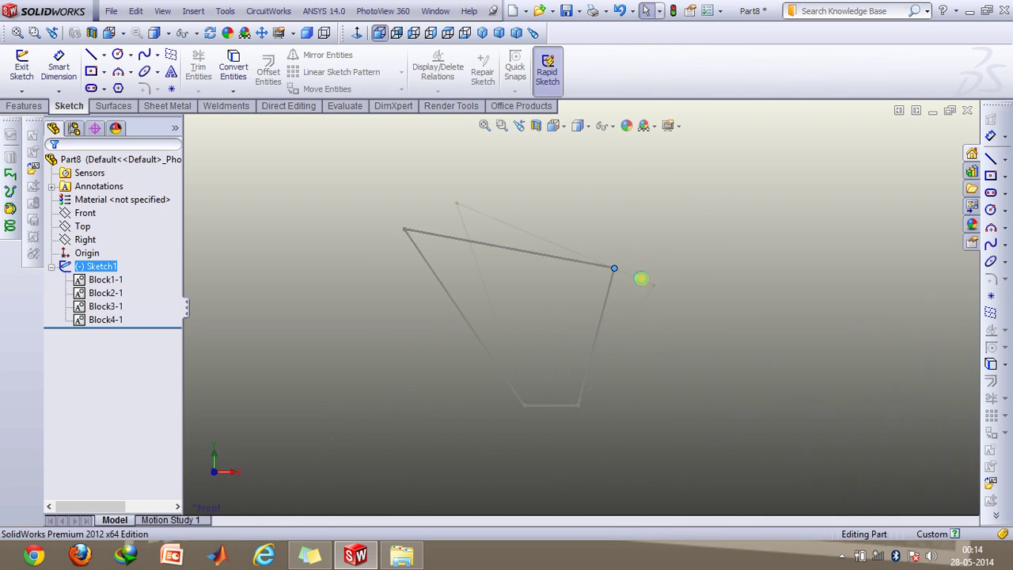
- Switch from Part8 to the crank-rocker document and drag its short crank to a new angle
click(933, 110)
click(240, 516)
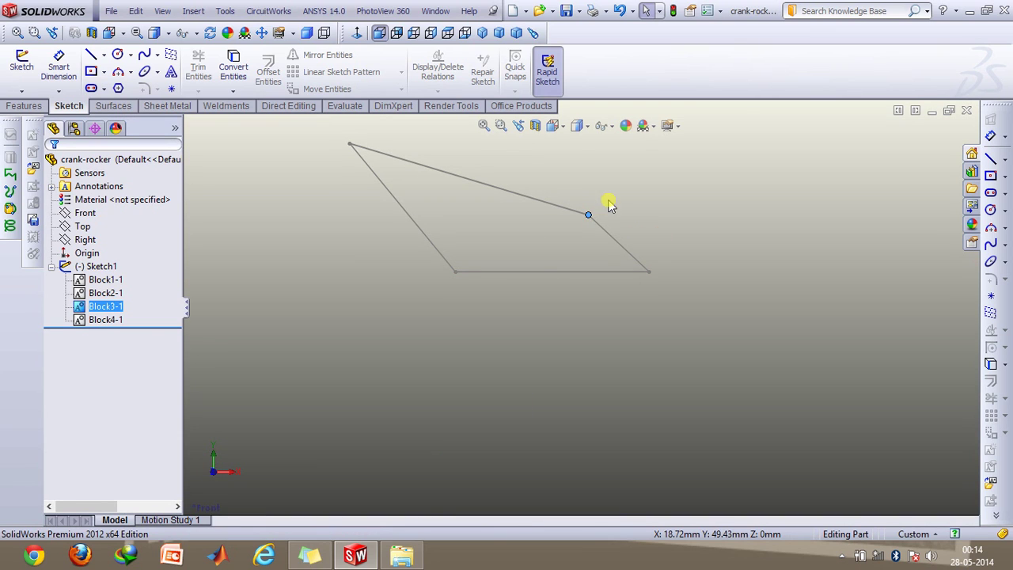
click(672, 197)
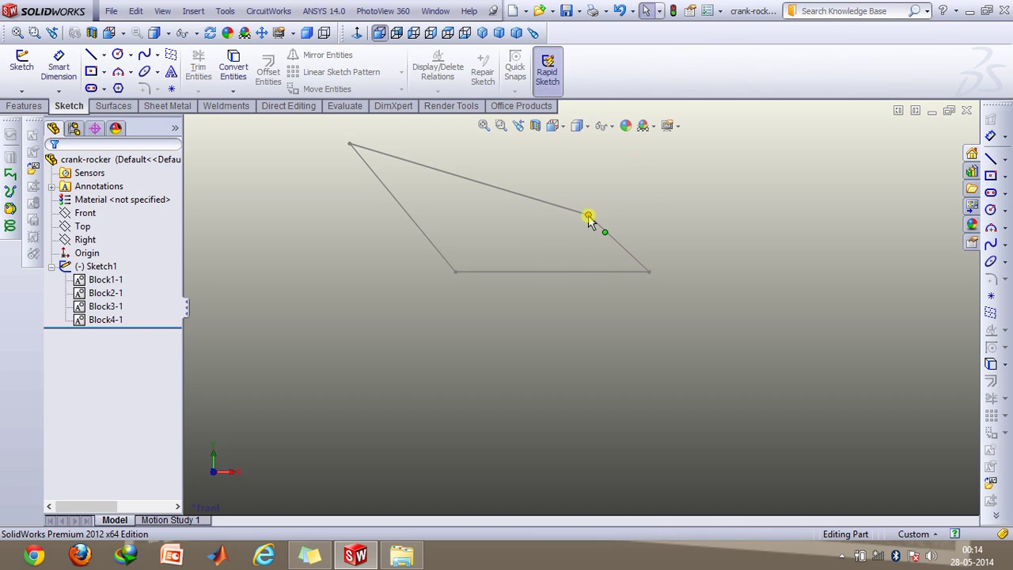
click(615, 242)
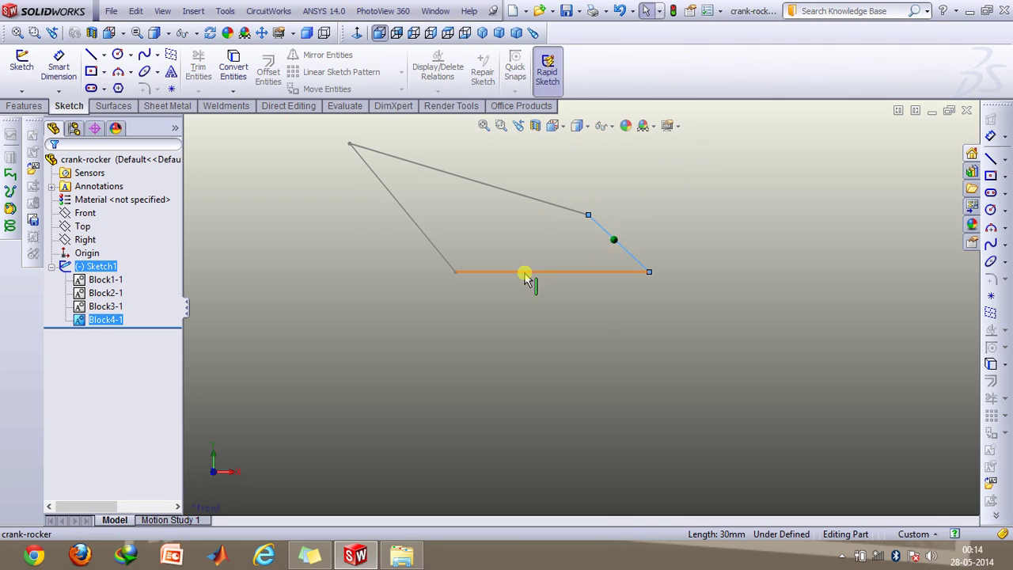
click(636, 300)
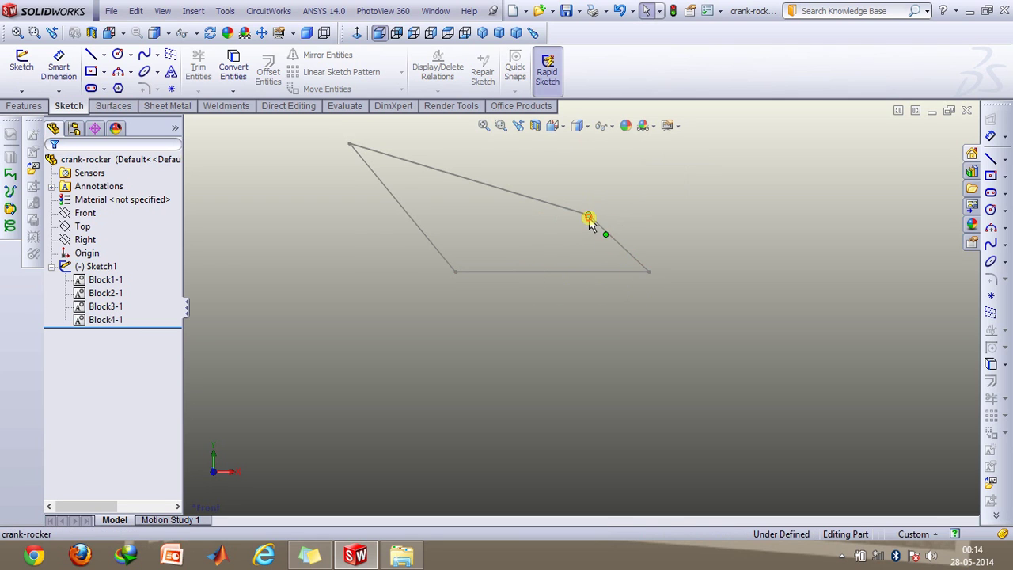
mouse_move(588, 219)
mouse_down()
mouse_move(708, 242)
mouse_move(692, 380)
mouse_move(560, 329)
mouse_move(607, 199)
mouse_move(650, 191)
mouse_up()
- Highlight the right and left links, drive the crank full circle, then minimise the document
click(651, 224)
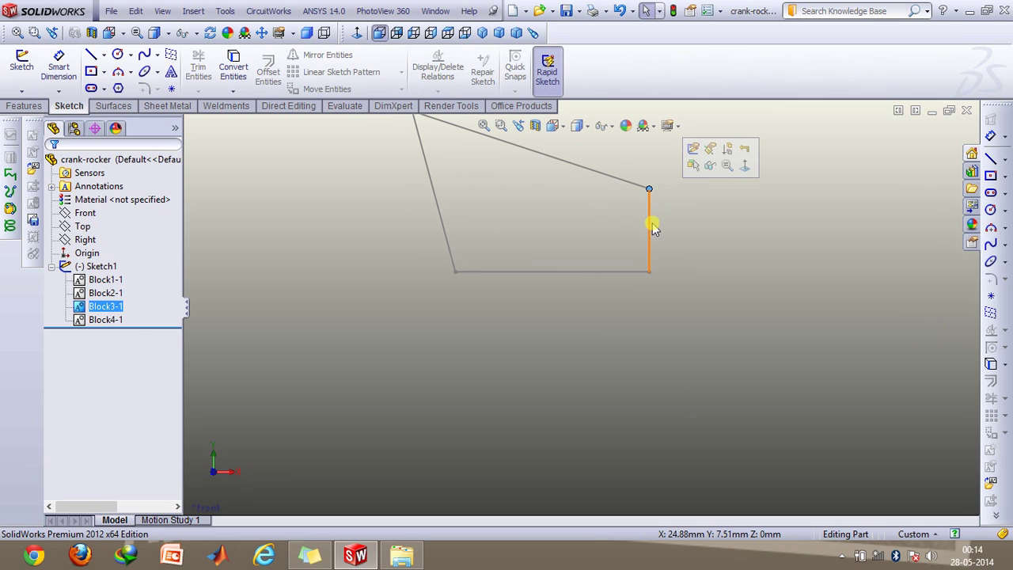
click(436, 218)
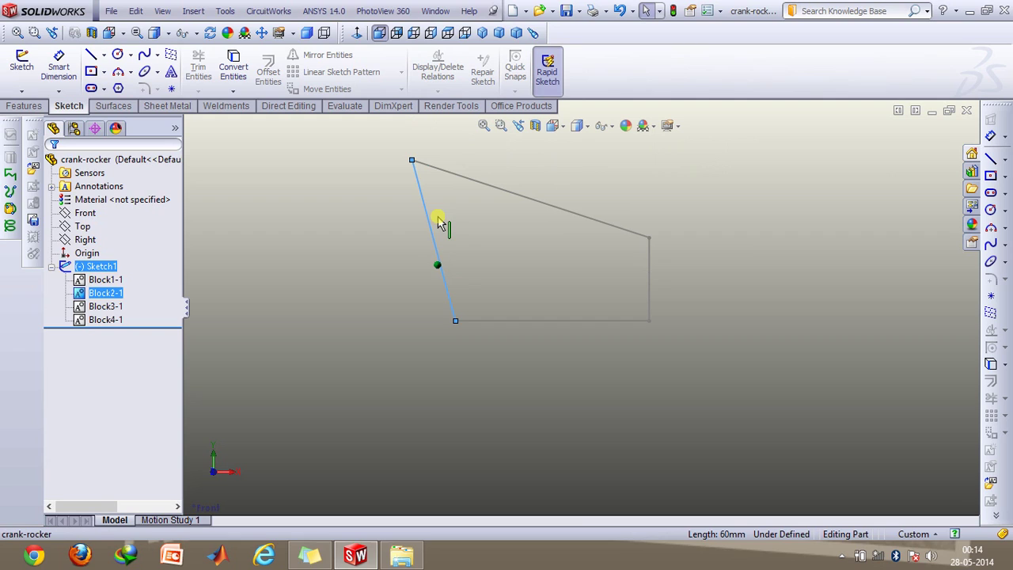
click(615, 200)
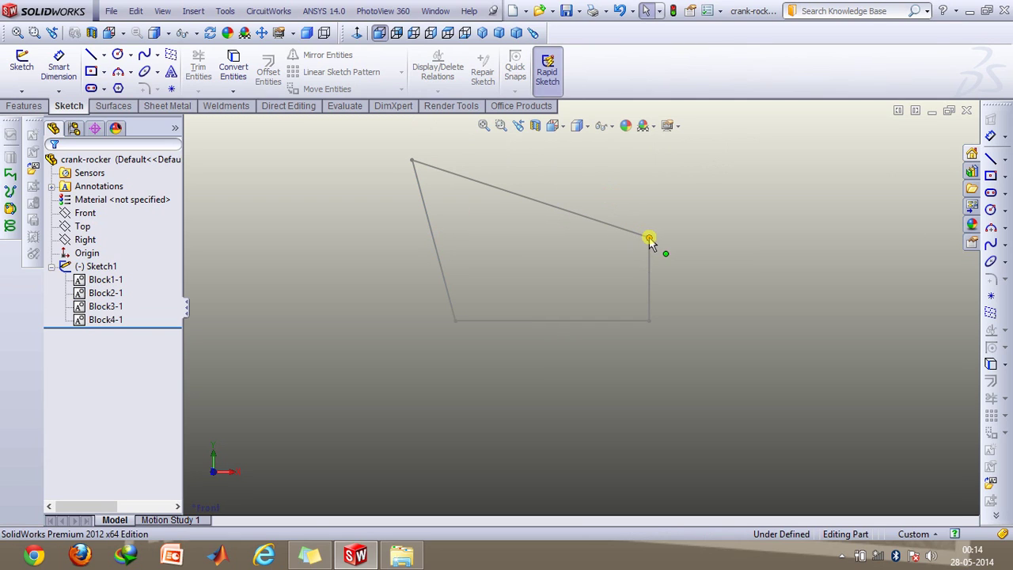
mouse_move(648, 237)
mouse_down()
mouse_move(701, 353)
mouse_move(600, 373)
mouse_move(530, 296)
mouse_move(667, 200)
mouse_up()
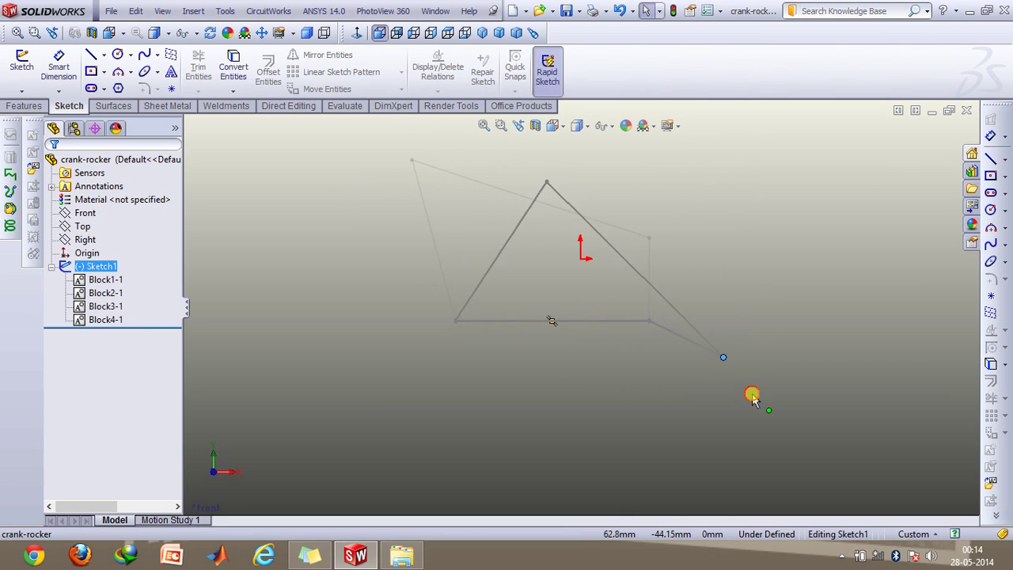
drag(754, 400, 815, 202)
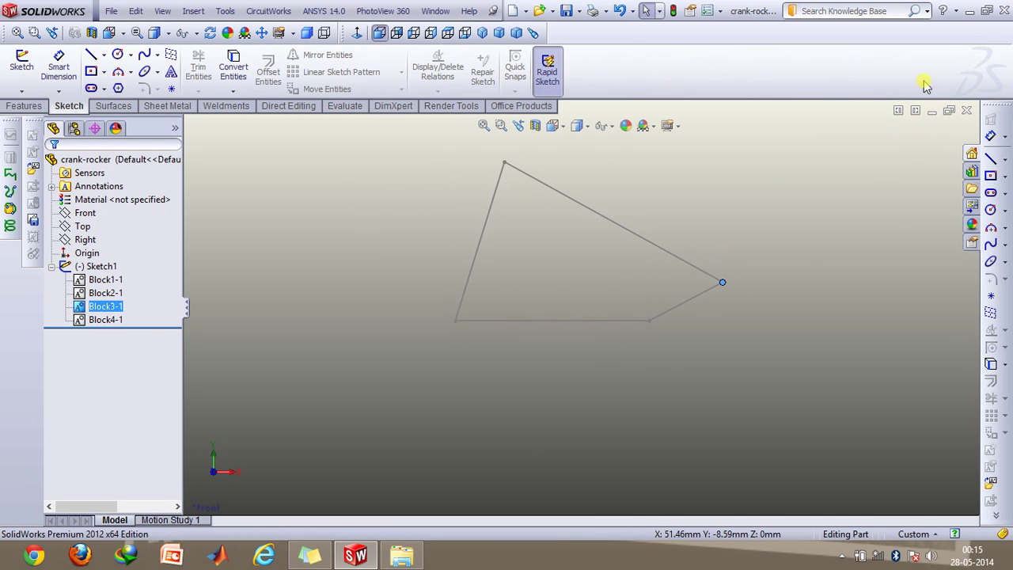
click(932, 111)
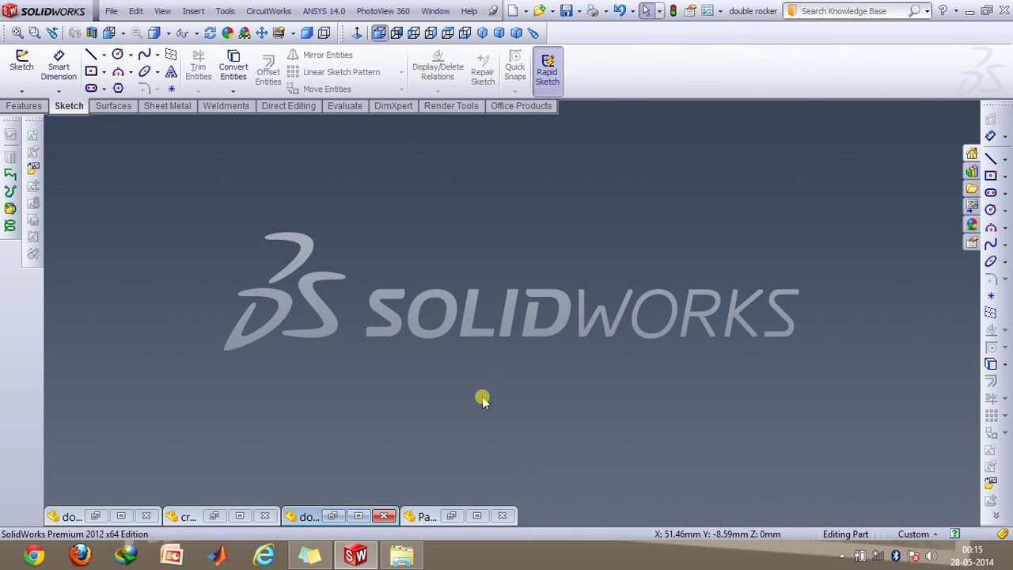
- Open the double rocker document, highlight its four links, and swing the top-right joint
click(358, 515)
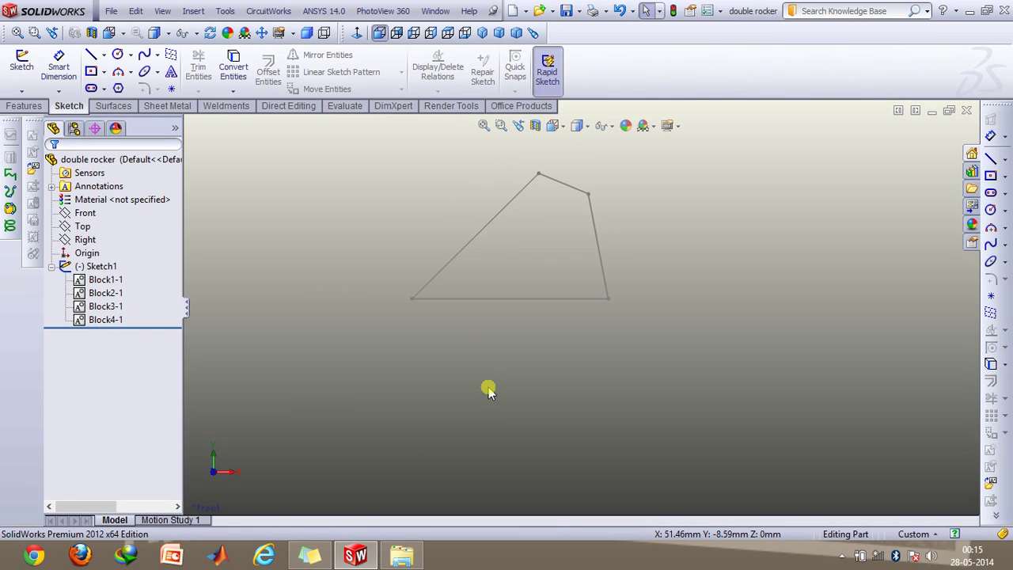
click(559, 190)
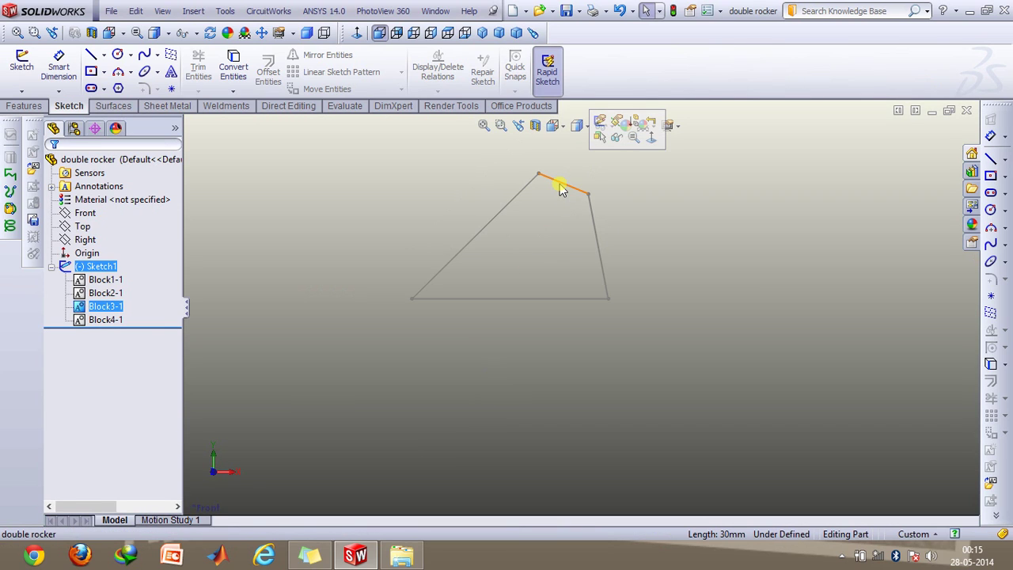
click(520, 299)
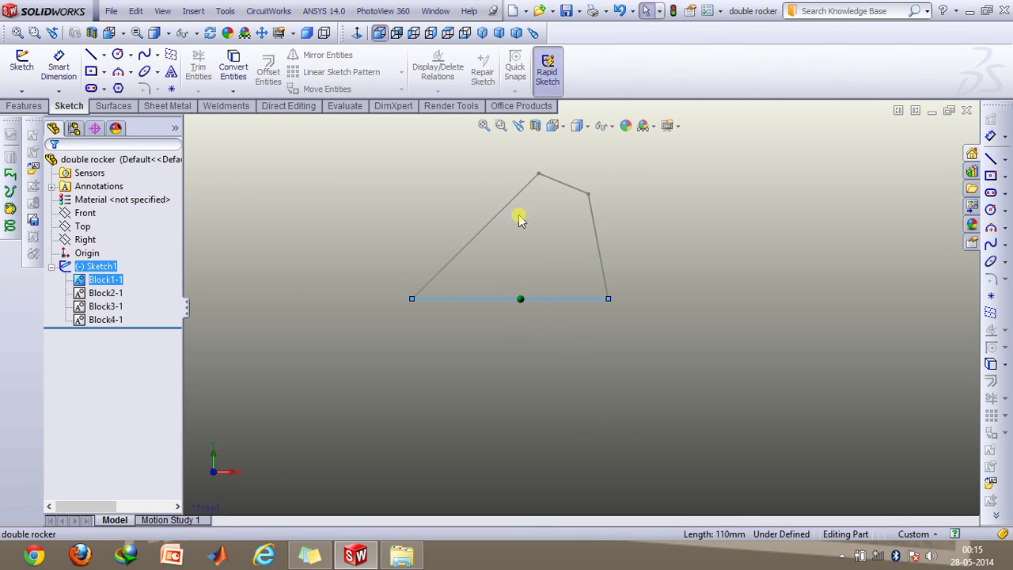
ctrl+click(490, 226)
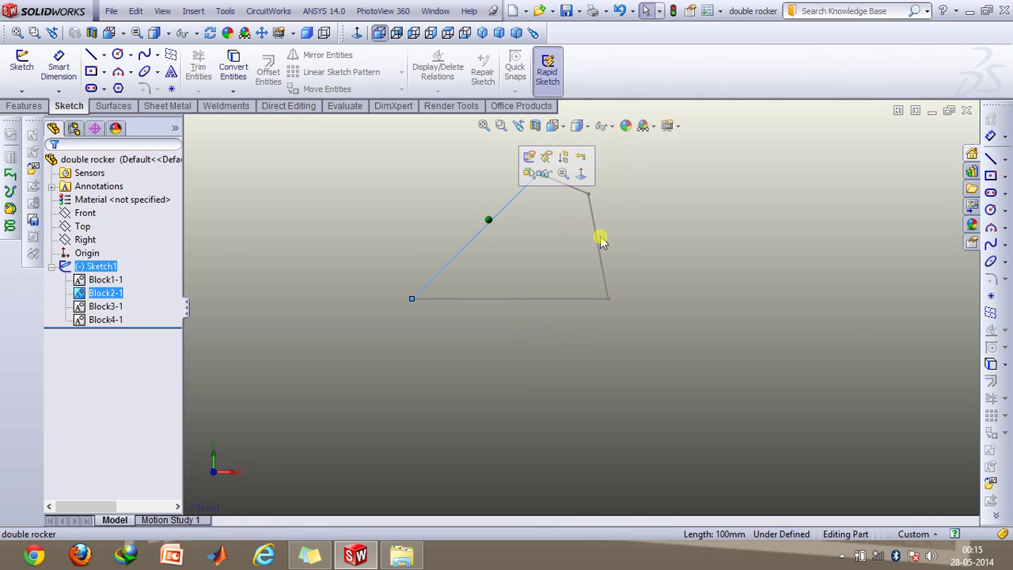
click(600, 232)
key(Escape)
drag(588, 196, 533, 190)
- Highlight the upper-right and left links, then edit Sketch1 and fold the linkage into a new pose
click(541, 191)
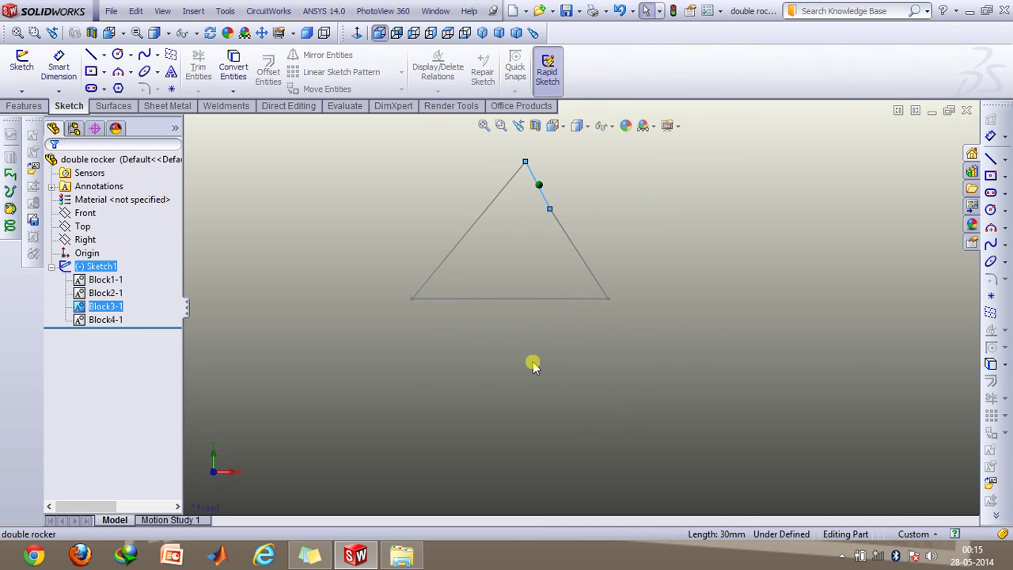
click(641, 263)
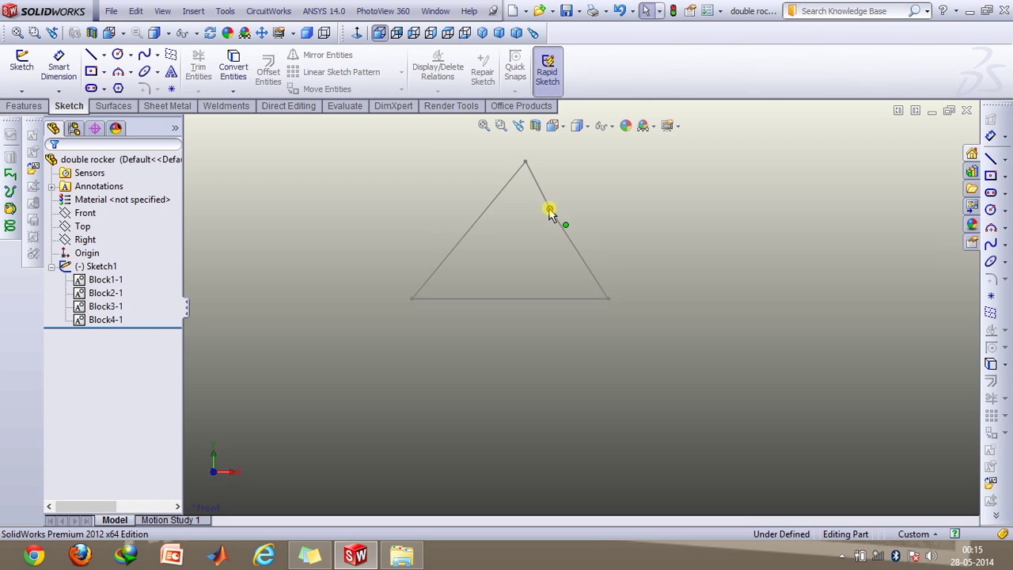
click(559, 221)
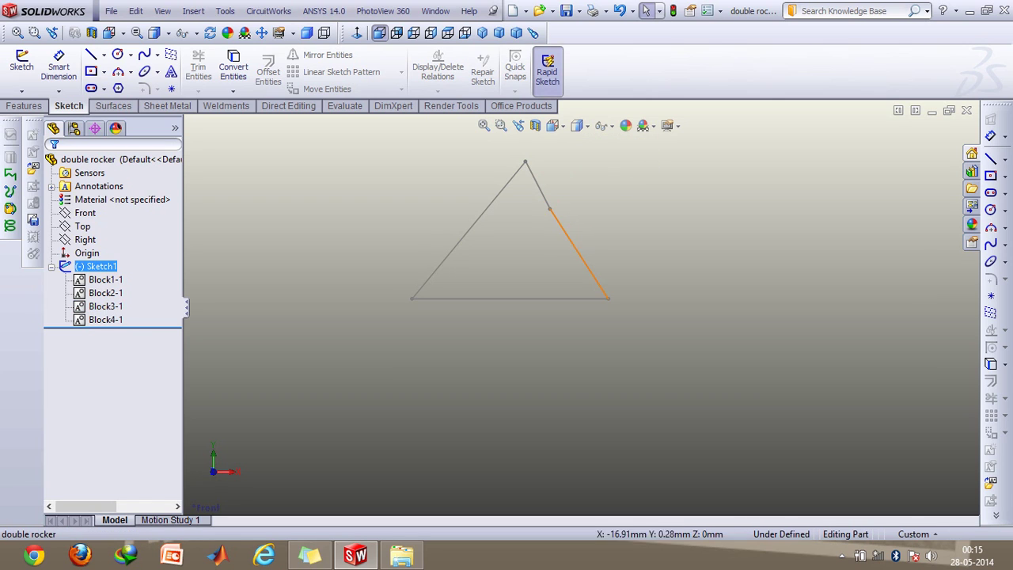
click(489, 215)
click(455, 174)
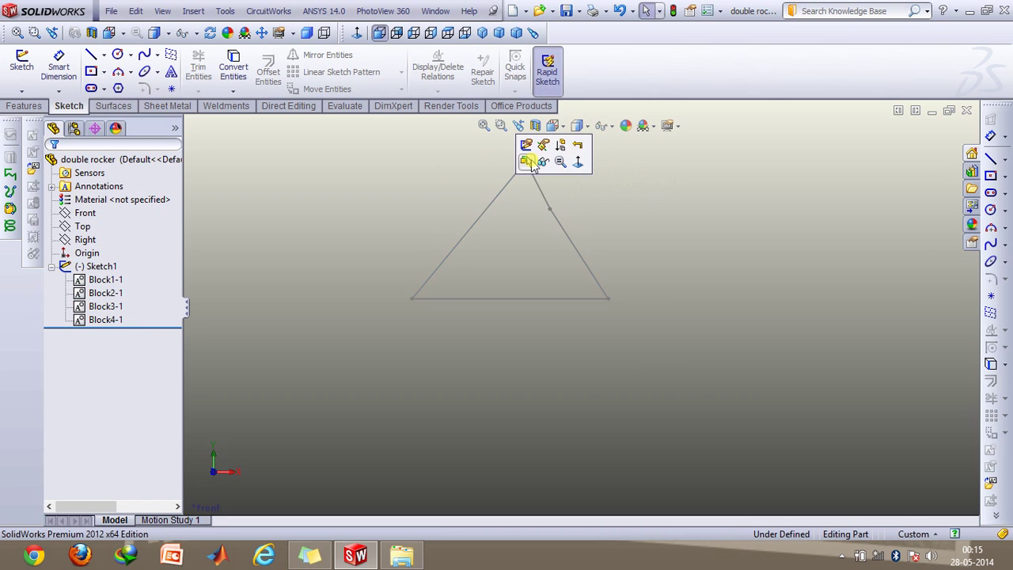
double_click(522, 167)
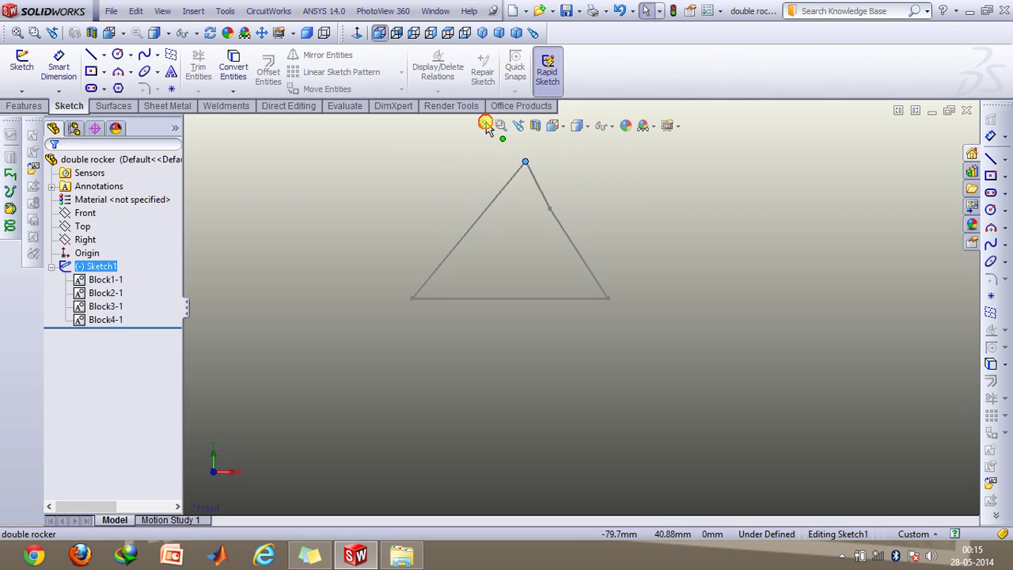
mouse_move(524, 165)
mouse_down()
mouse_move(586, 388)
mouse_move(580, 297)
mouse_move(498, 187)
mouse_move(633, 401)
mouse_move(484, 264)
mouse_move(369, 222)
mouse_up()
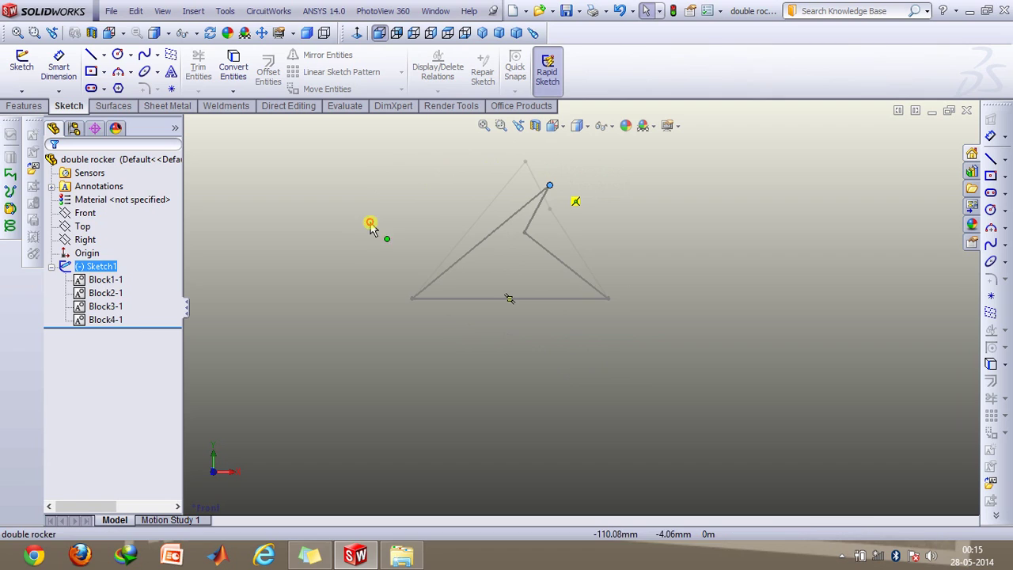